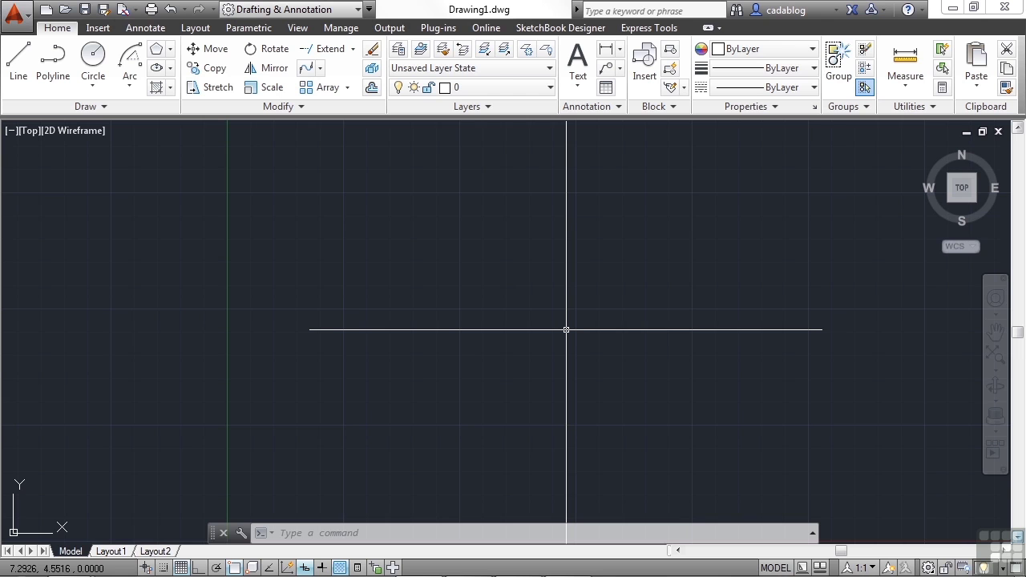
Open the Array-Example.dwg drawing with the room floor plan and chairs.
type("open")
key("Return")
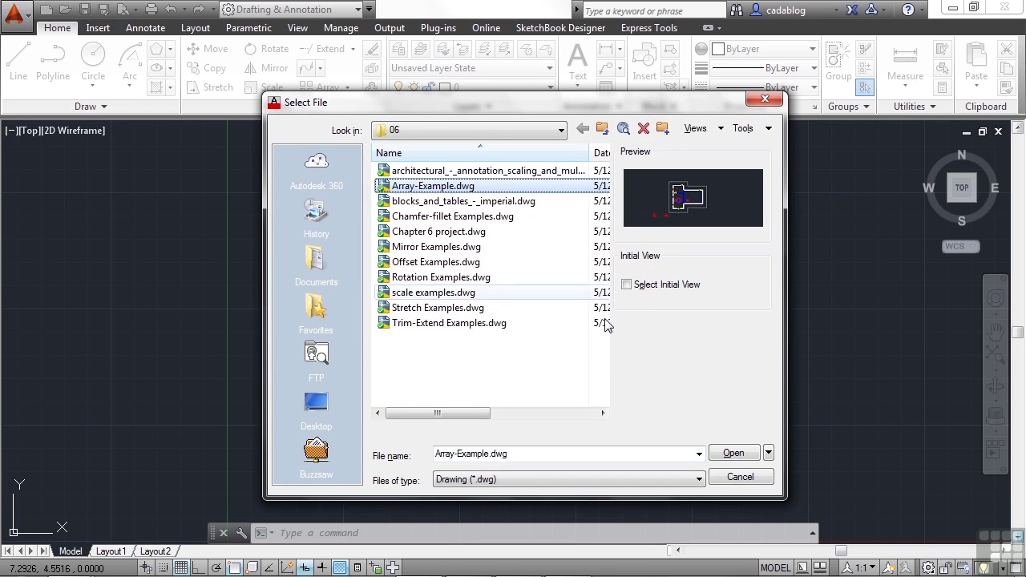
left_click(731, 454)
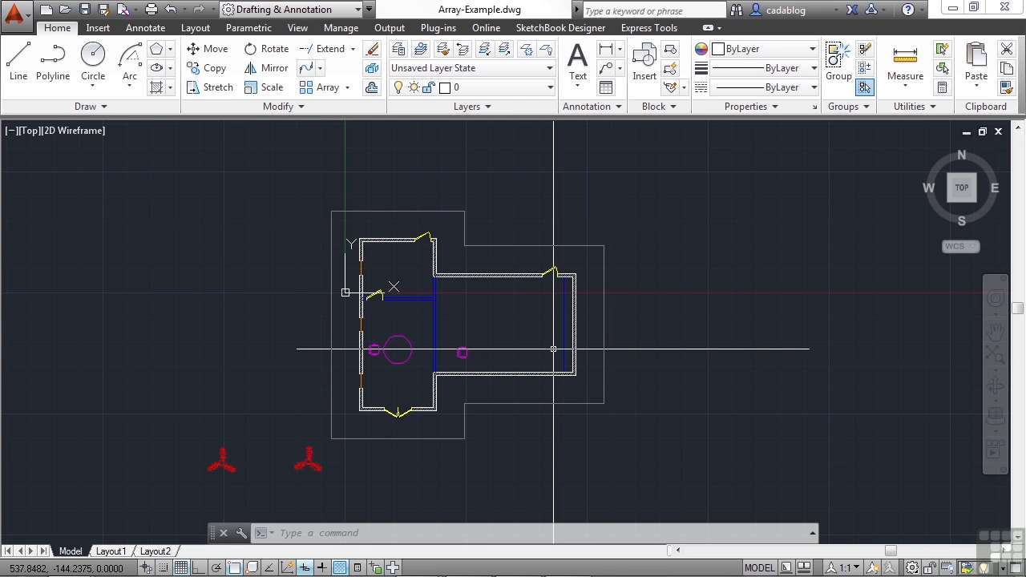
type("arr")
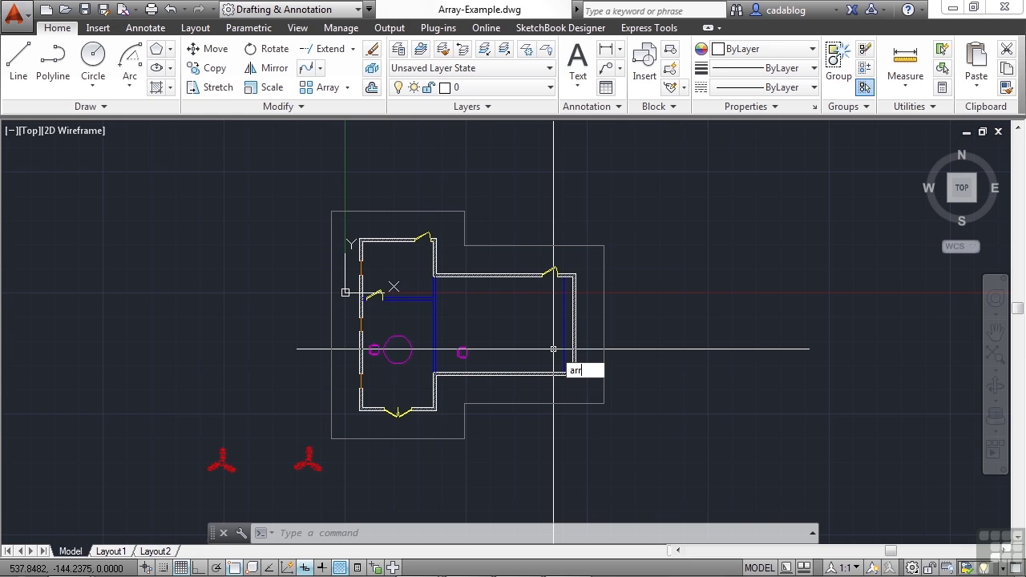
key("Escape")
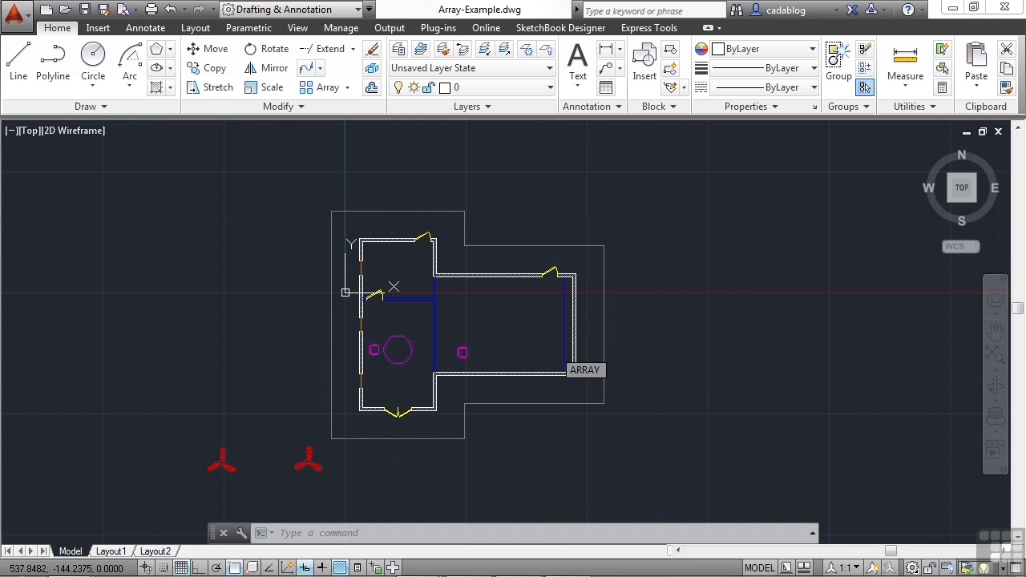
type("a")
key("Escape")
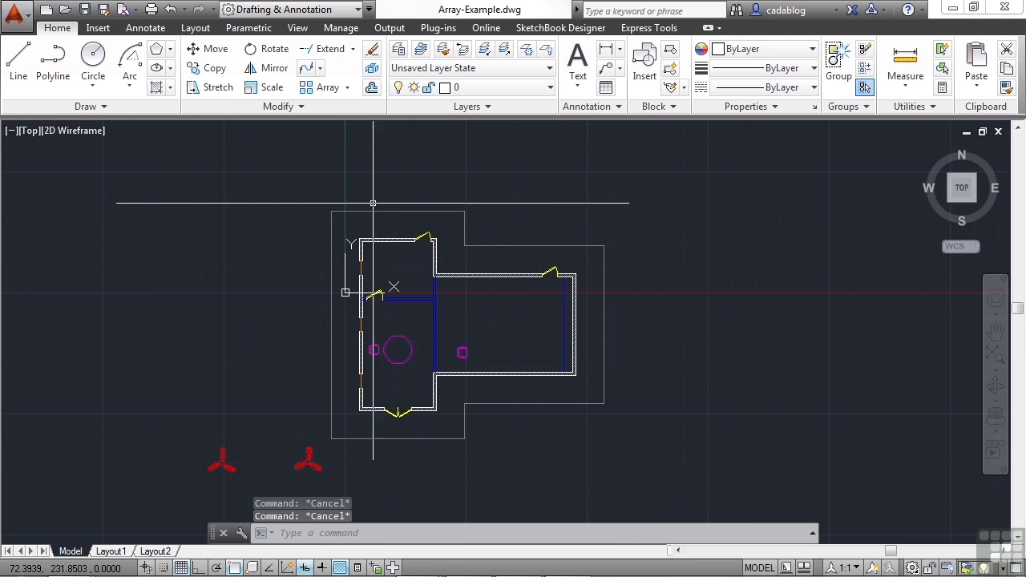
left_click(347, 88)
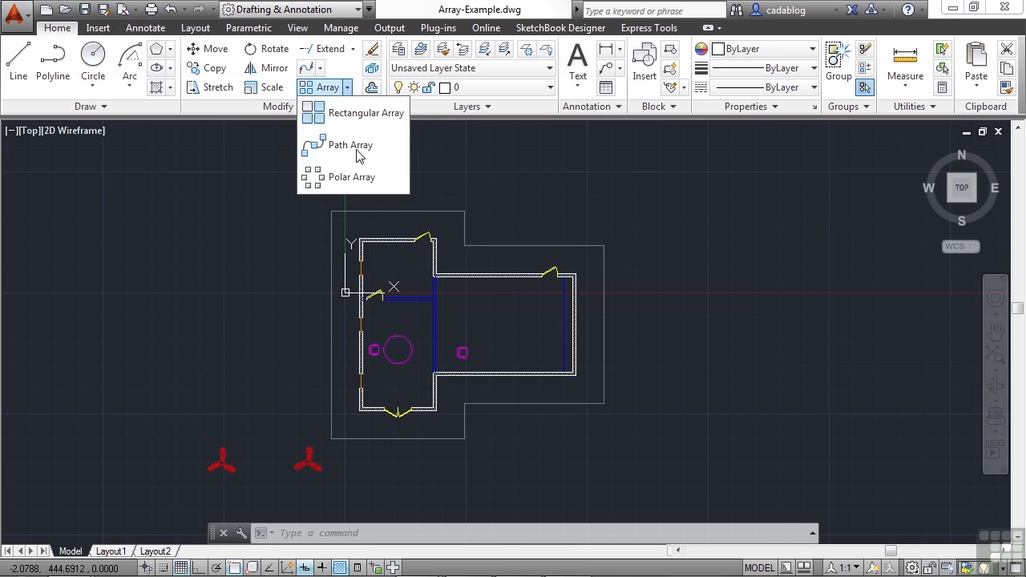
left_click(363, 115)
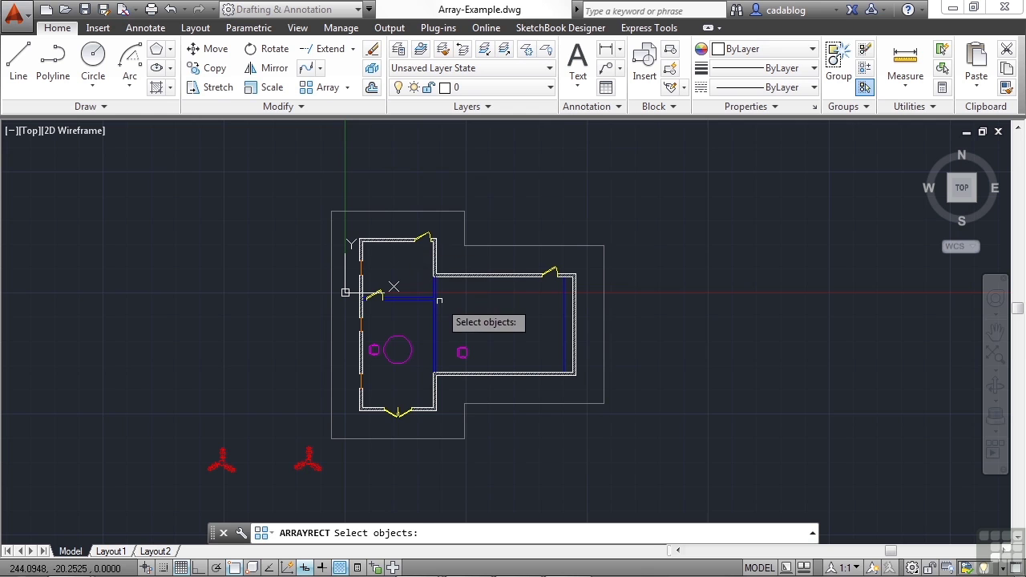
scroll(465, 357, "up", 5)
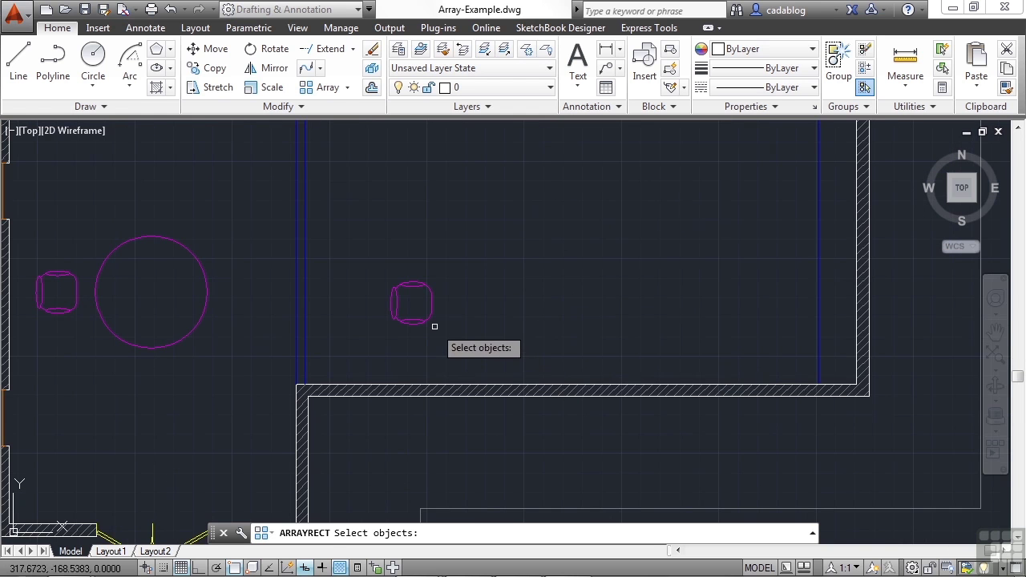
middle_click_drag(458, 315, 425, 356)
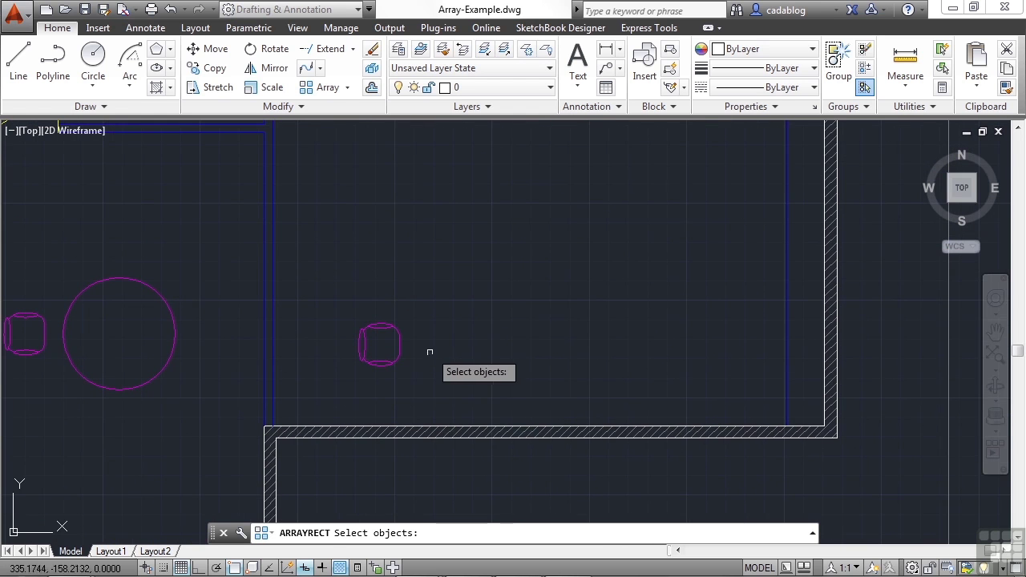
scroll(433, 333, "down", 3)
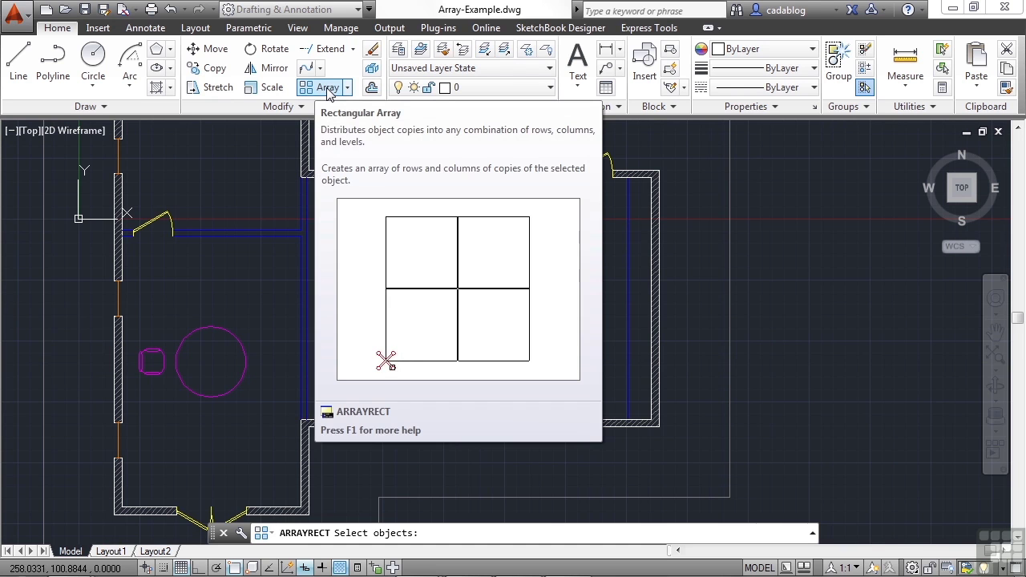
Cancel the earlier rectangular array command.
scroll(426, 277, "down", 3)
key("Escape")
key("Escape")
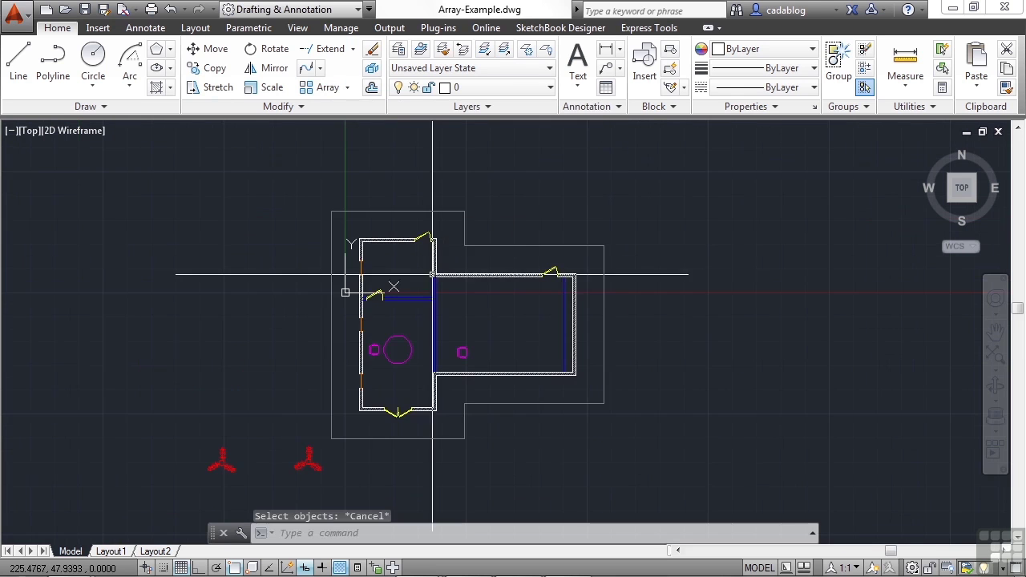
scroll(460, 353, "up", 4)
Create a rectangular array of the lone right-hand chair with the AR command, previewing 4 columns by 3 rows.
type("ar")
key("Return")
left_click(460, 352)
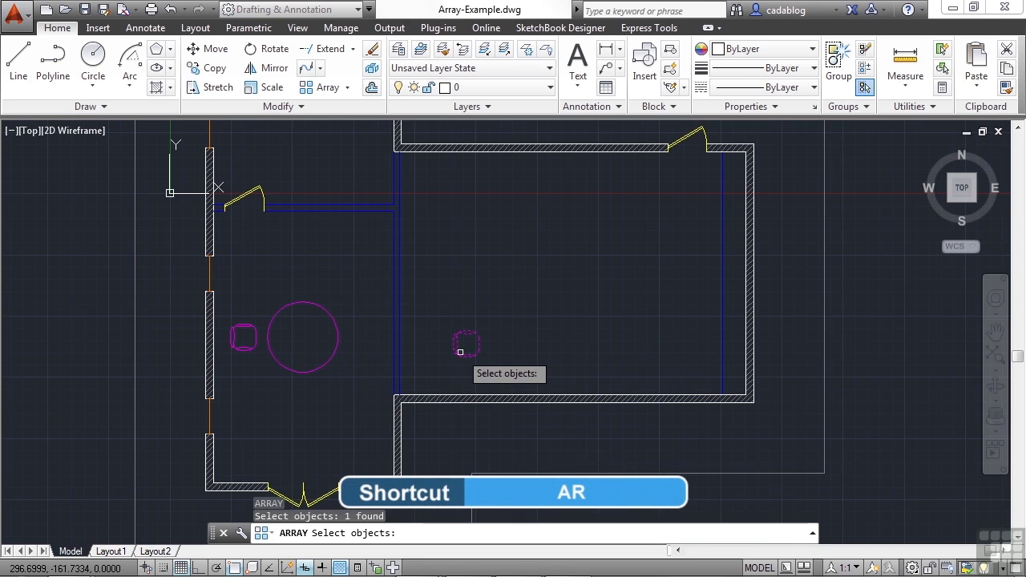
key("Return")
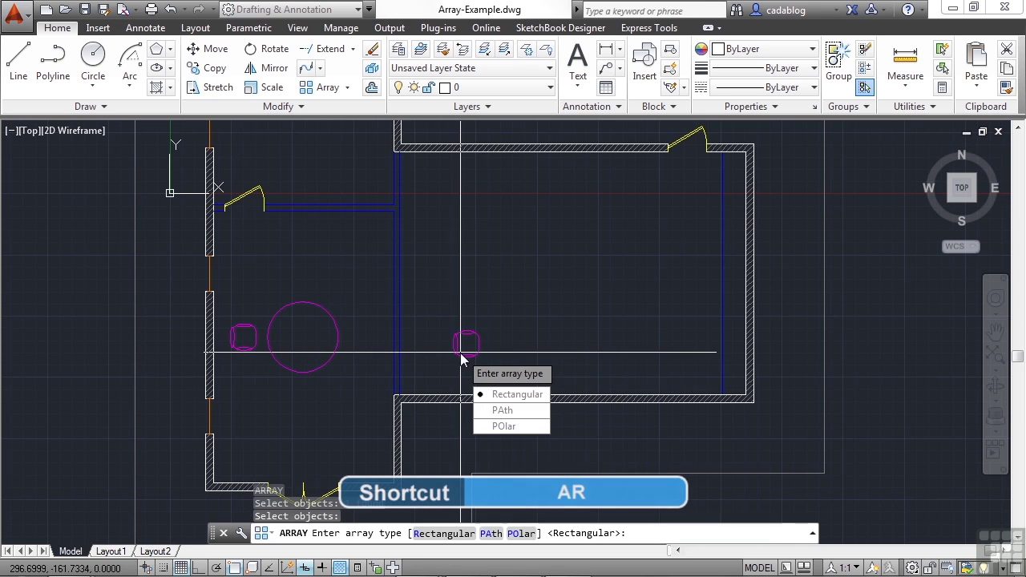
left_click(517, 394)
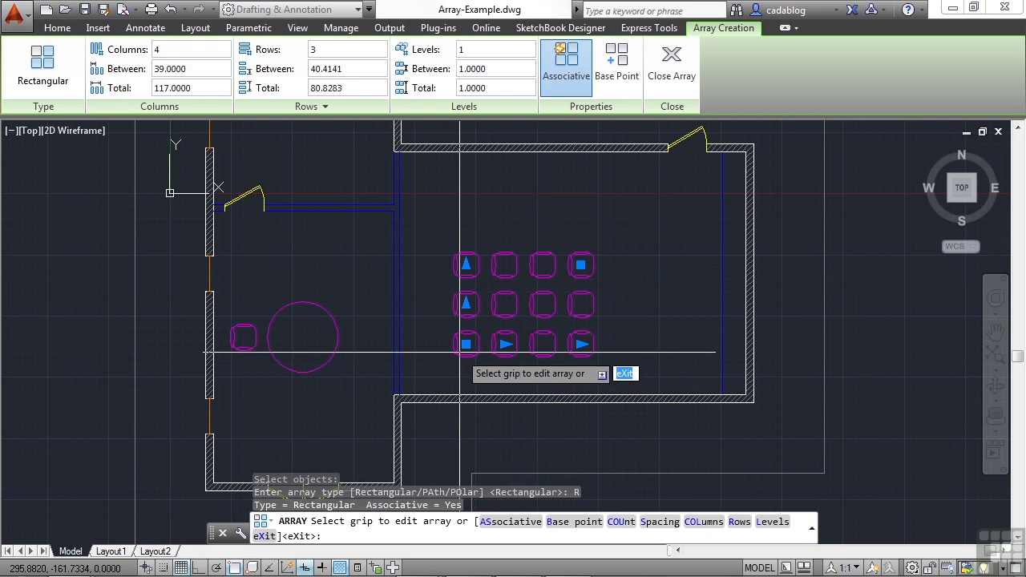
Drag the row-count grip to give the chair array 5 rows.
scroll(459, 351, "up", 5)
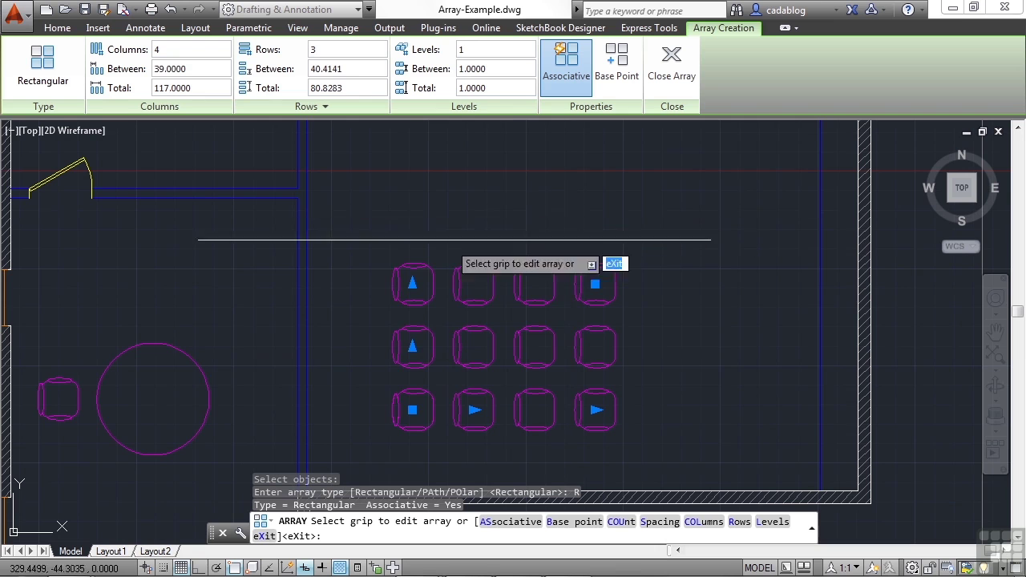
left_click(412, 284)
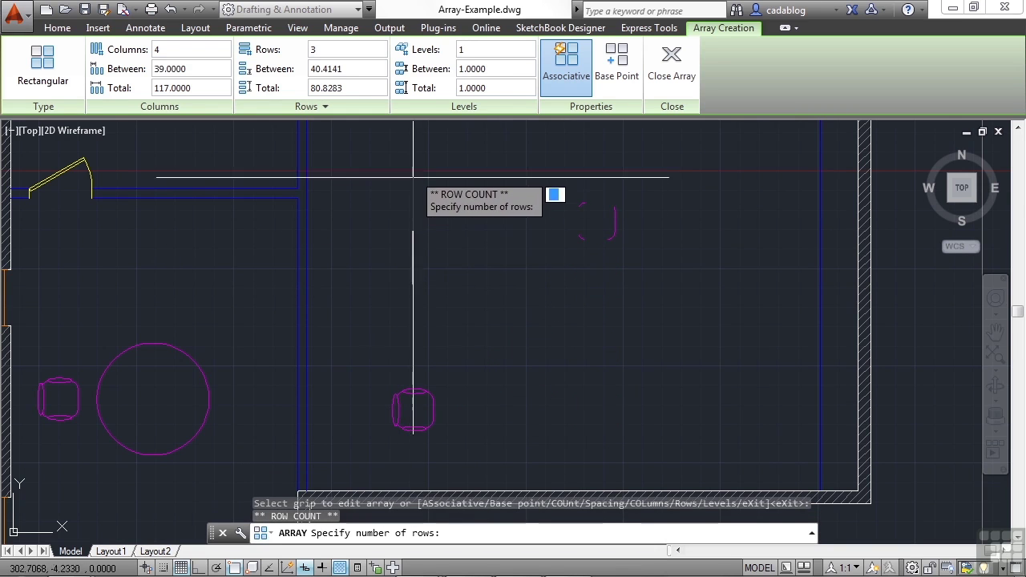
left_click(416, 150)
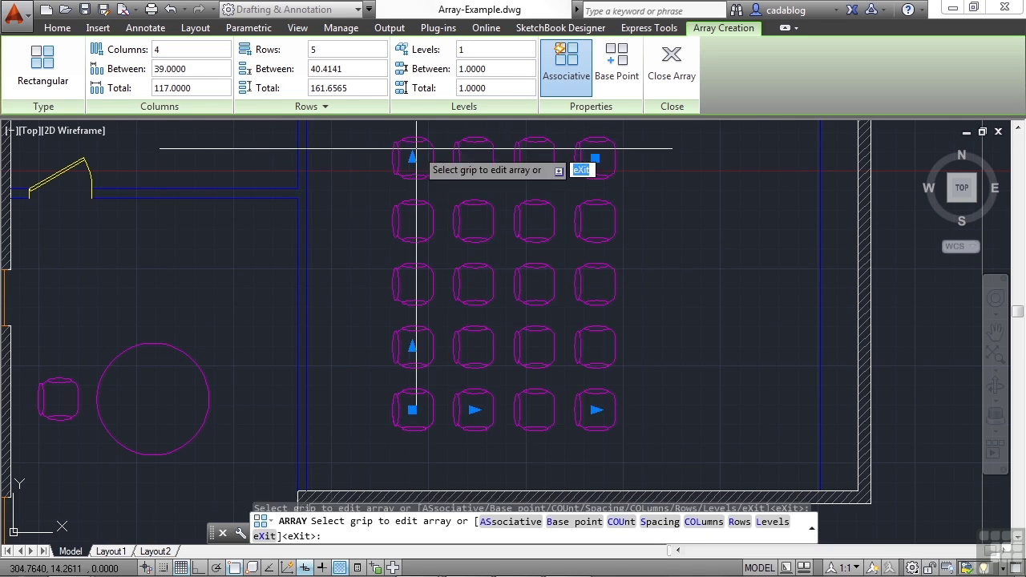
scroll(405, 264, "down", 2)
Use the column grips to set 6 columns spaced 31.4803 apart.
left_click(445, 356)
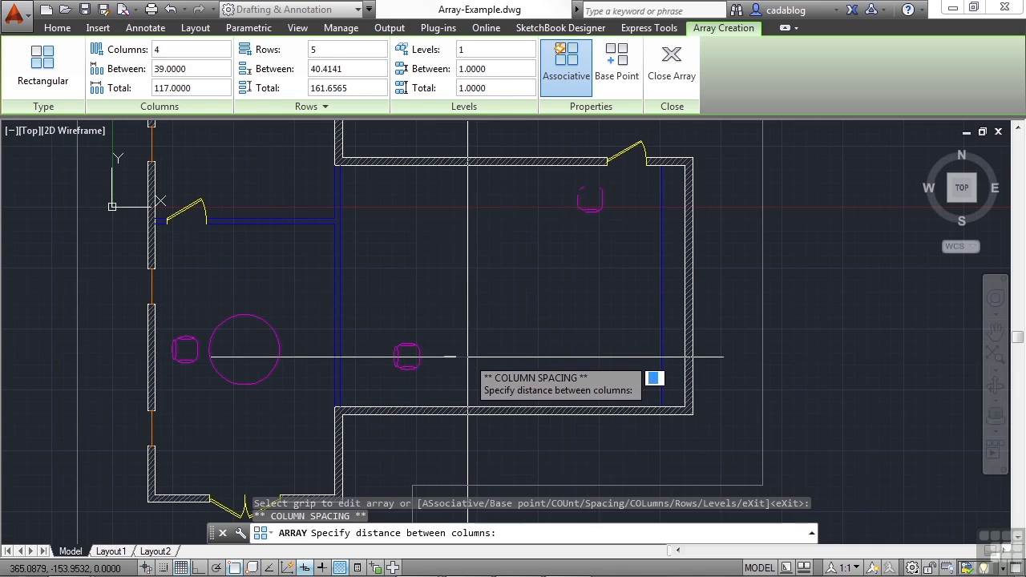
left_click(467, 356)
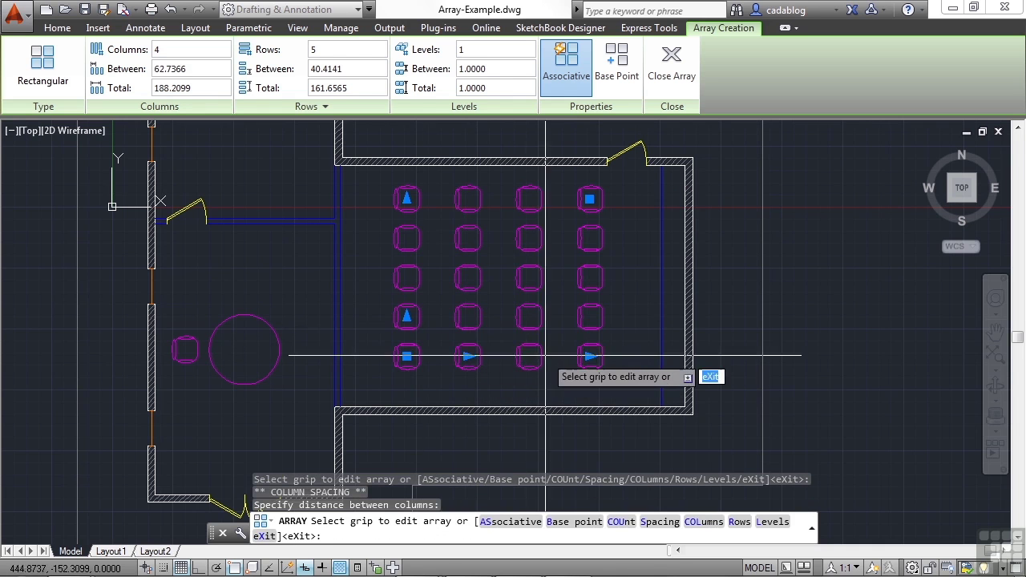
left_click(589, 356)
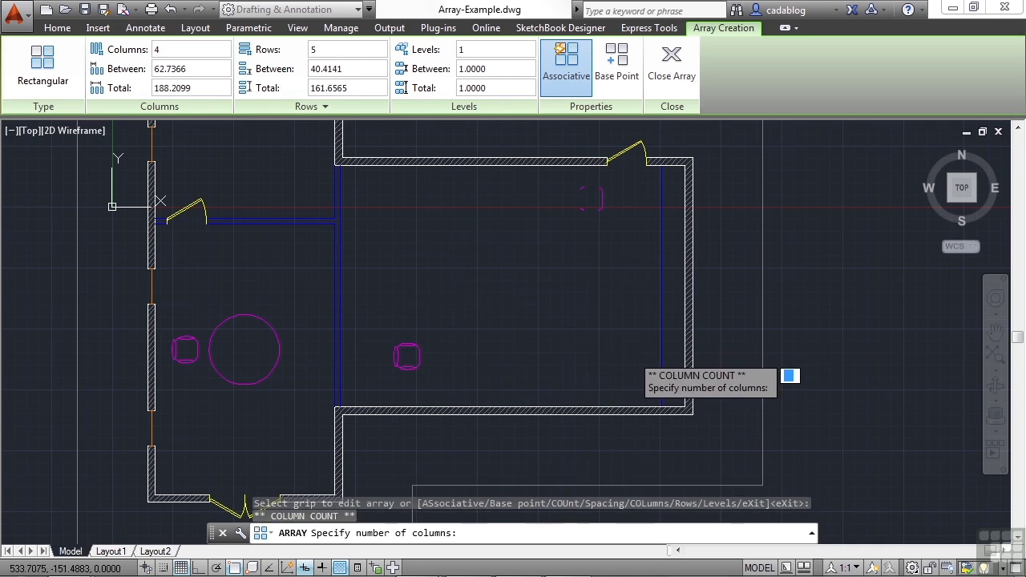
left_click(633, 355)
left_click(588, 356)
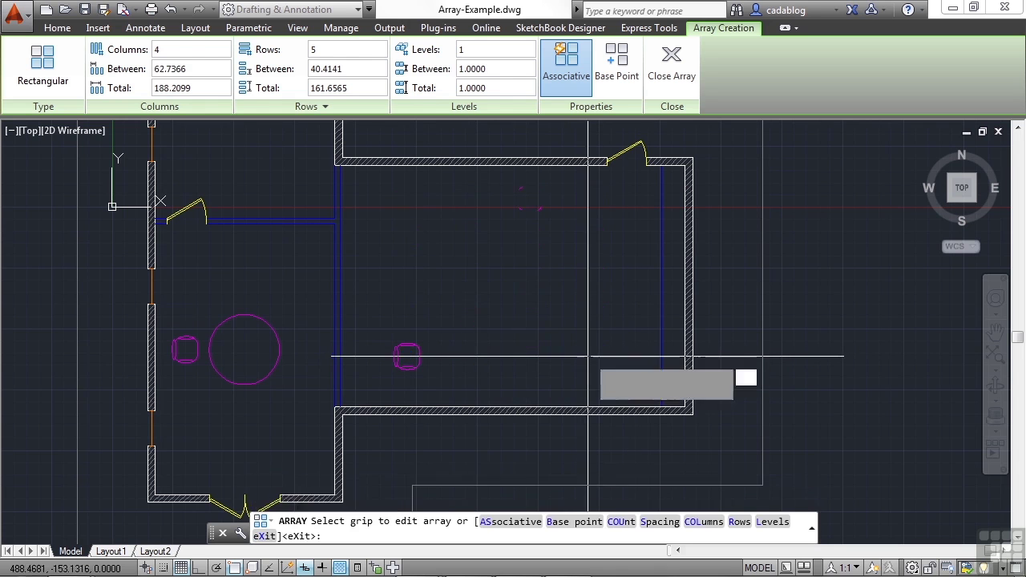
left_click(739, 360)
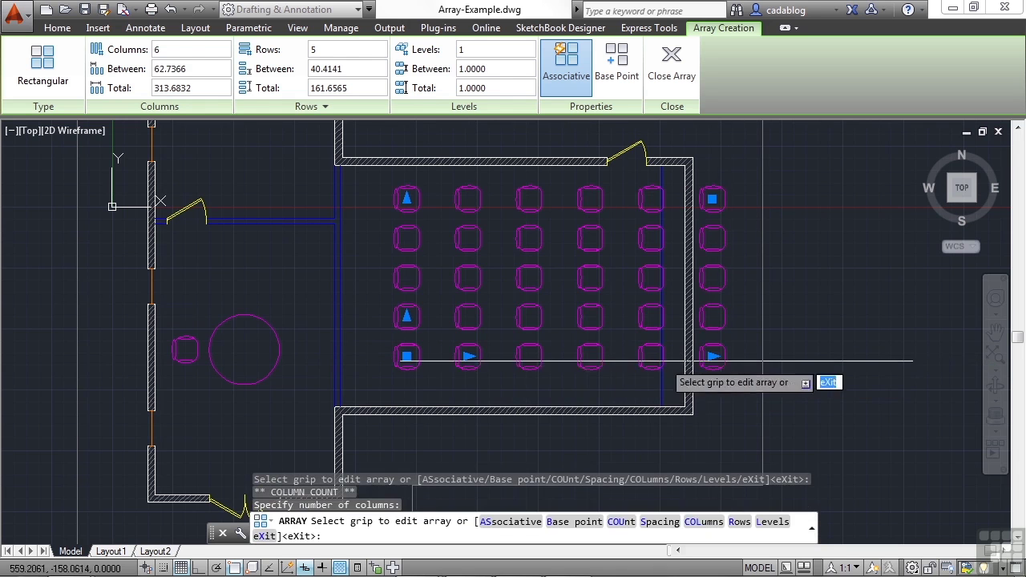
left_click(468, 356)
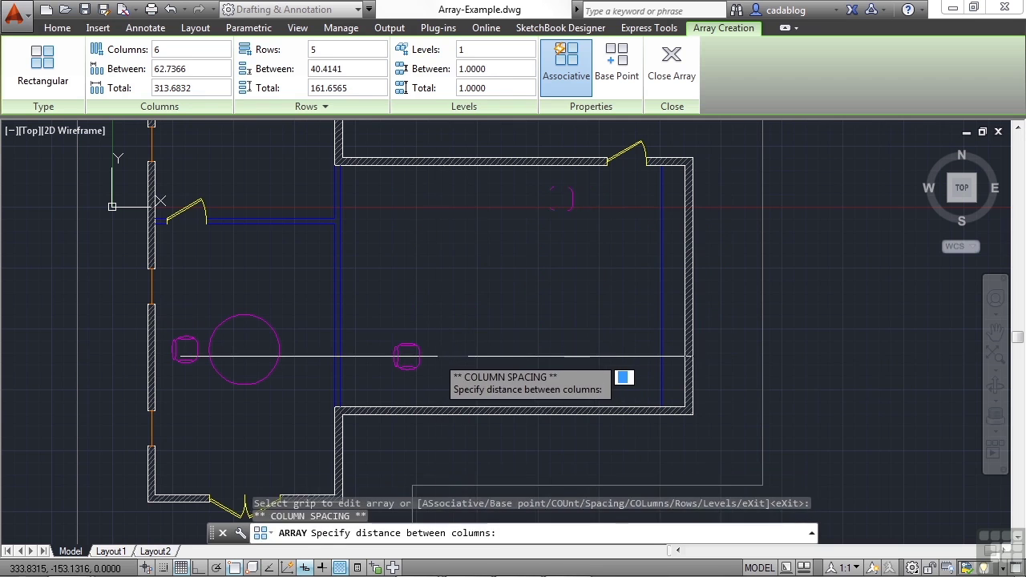
left_click(437, 356)
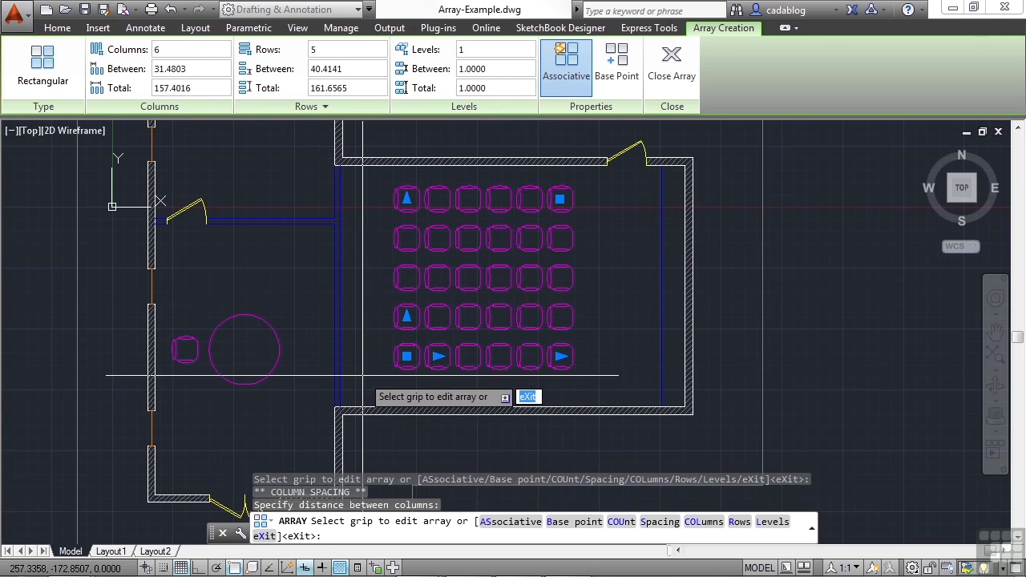
Finish the 6-by-5 chair array, then select it and center the view on it.
key("Return")
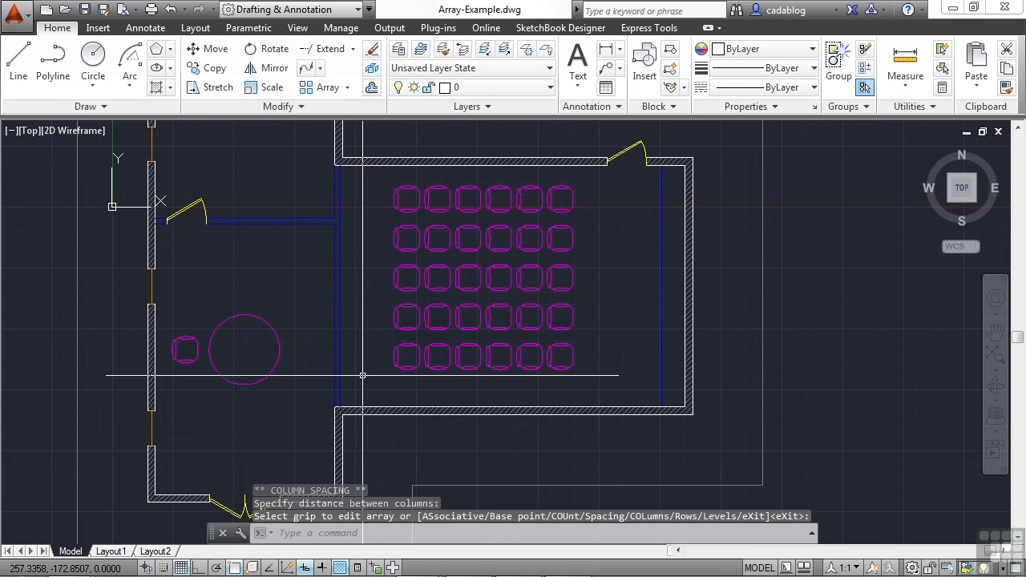
middle_click_drag(469, 336, 467, 350)
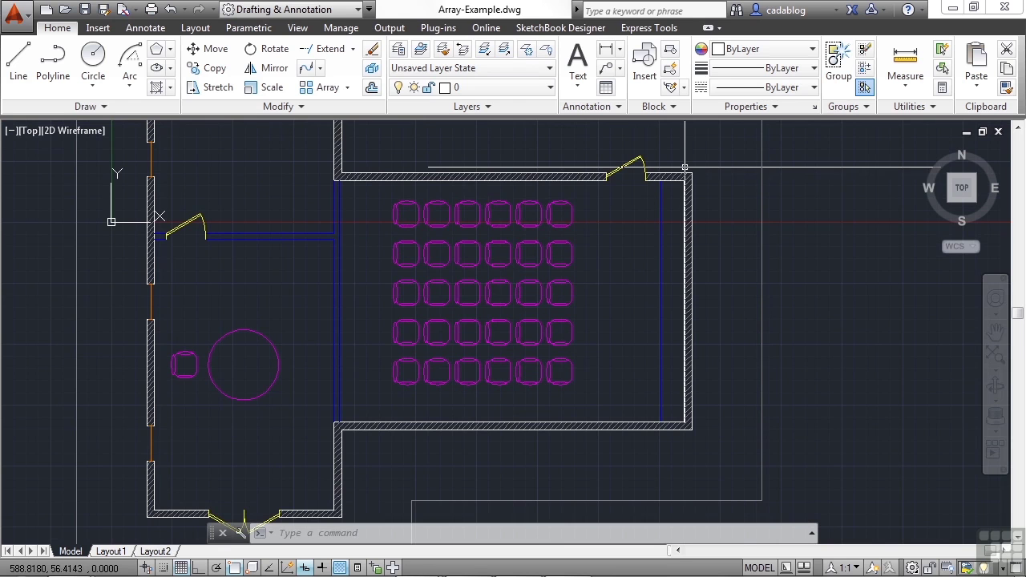
scroll(588, 196, "up", 2)
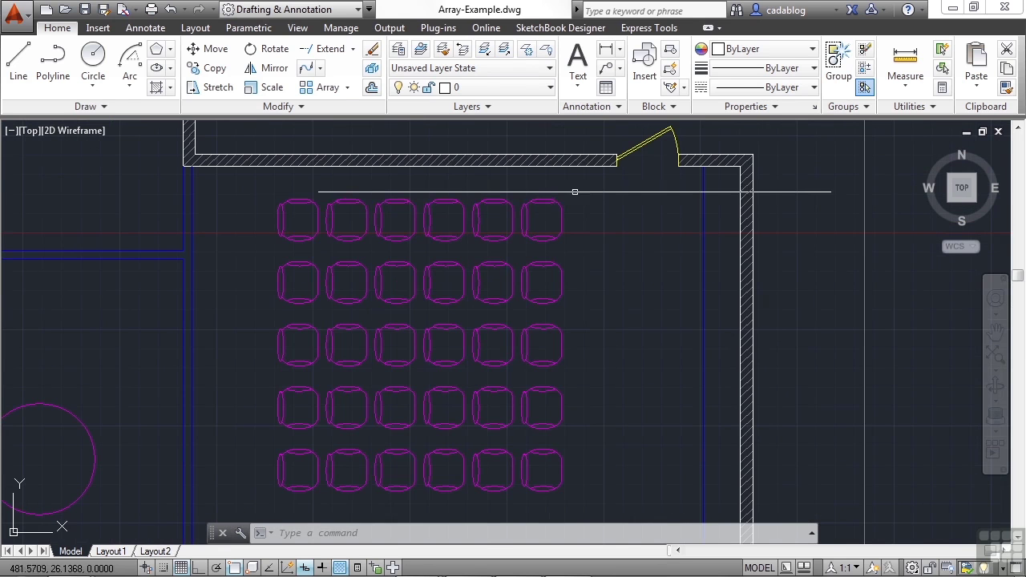
left_click(561, 198)
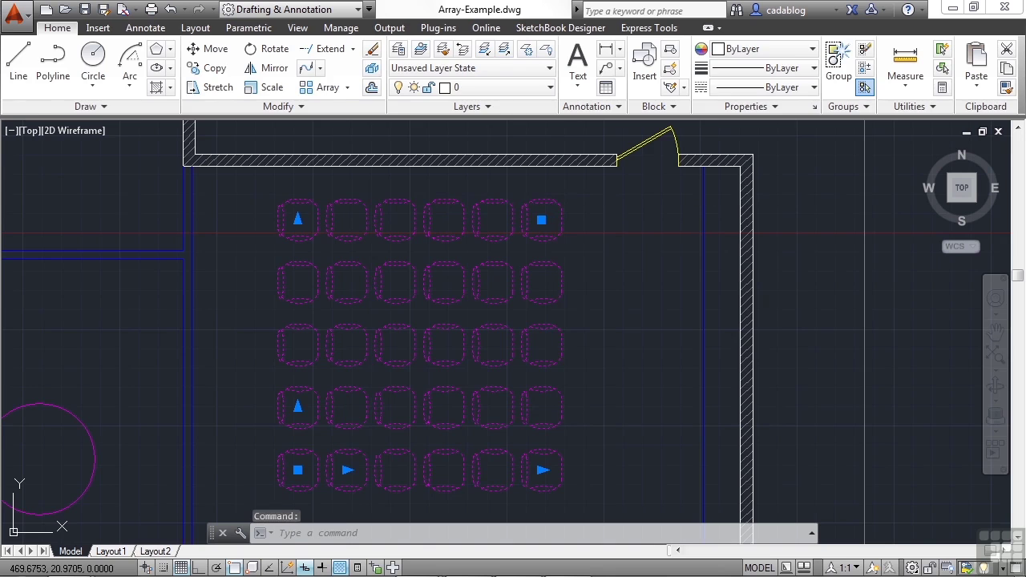
middle_click_drag(508, 200, 561, 194)
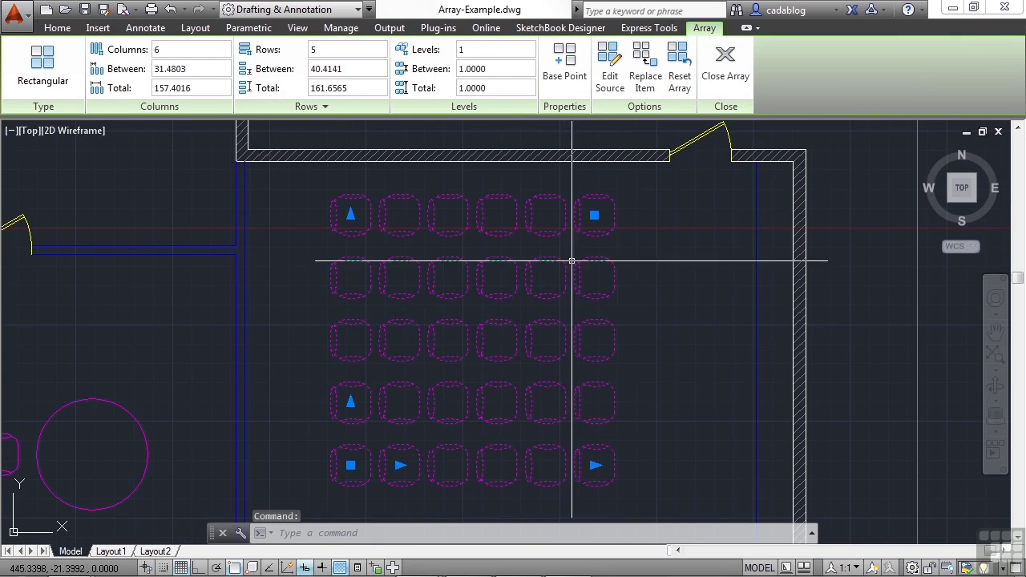
Drag the array's corner grip to resize the chair grid to 7 columns by 4 rows.
left_click(594, 215)
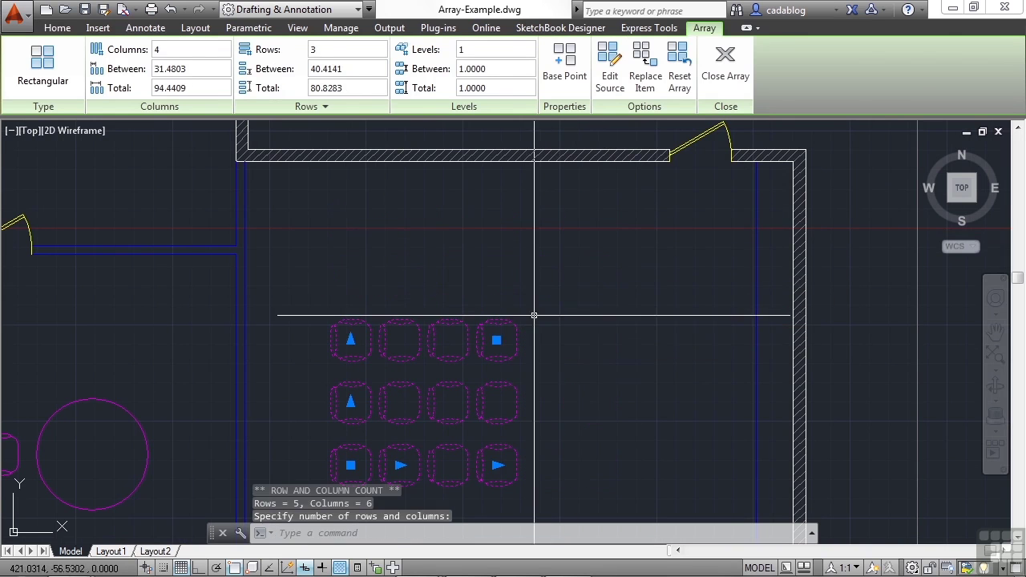
left_click(497, 340)
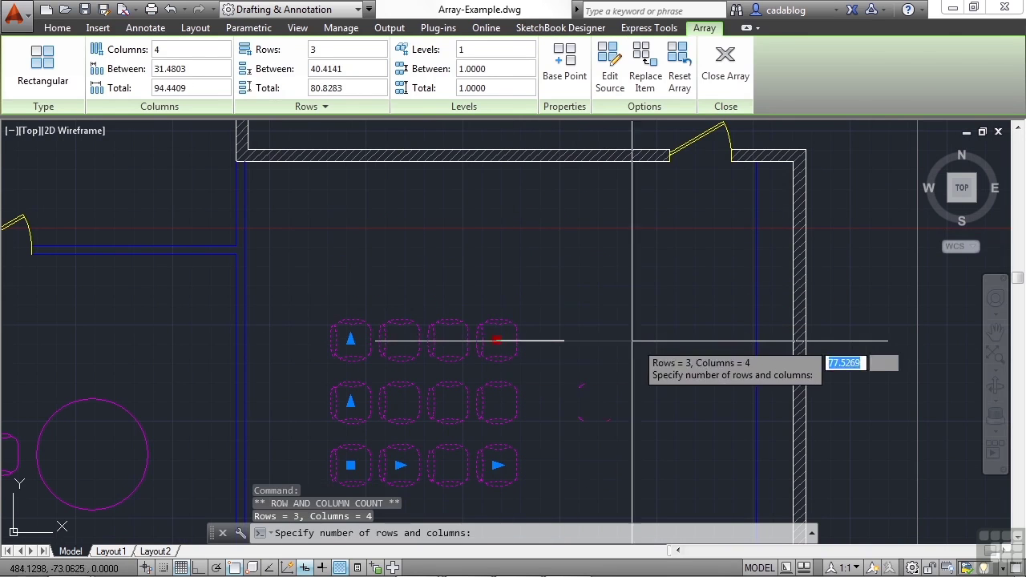
left_click(643, 402)
left_click(643, 403)
left_click(644, 253)
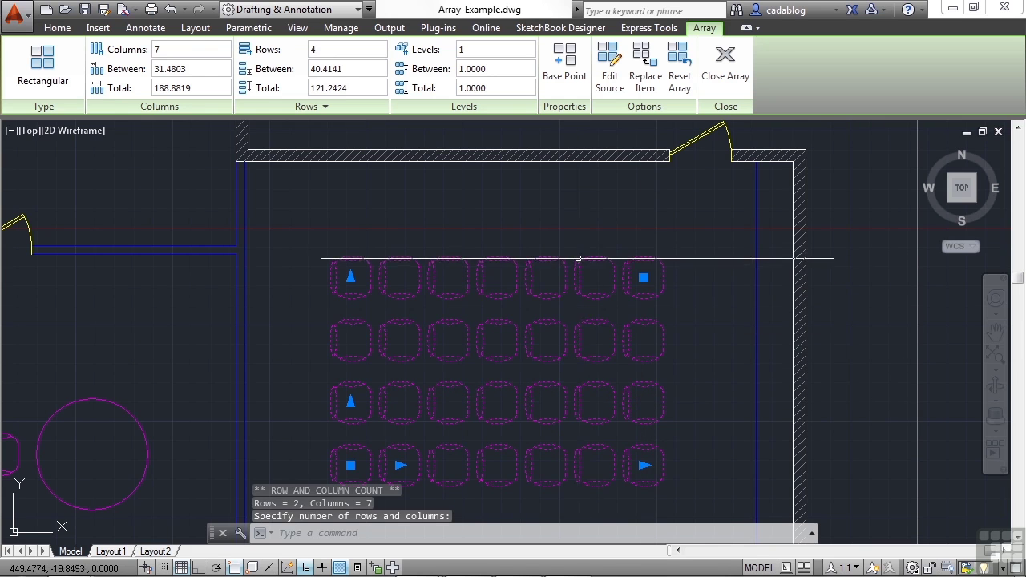
middle_click_drag(541, 284, 553, 248)
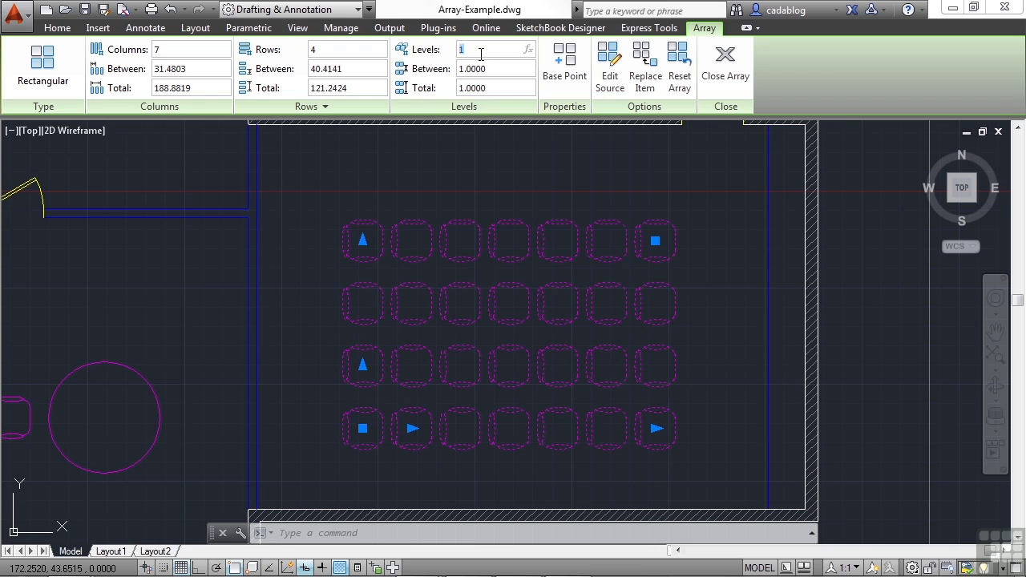
type("3")
left_click(439, 197)
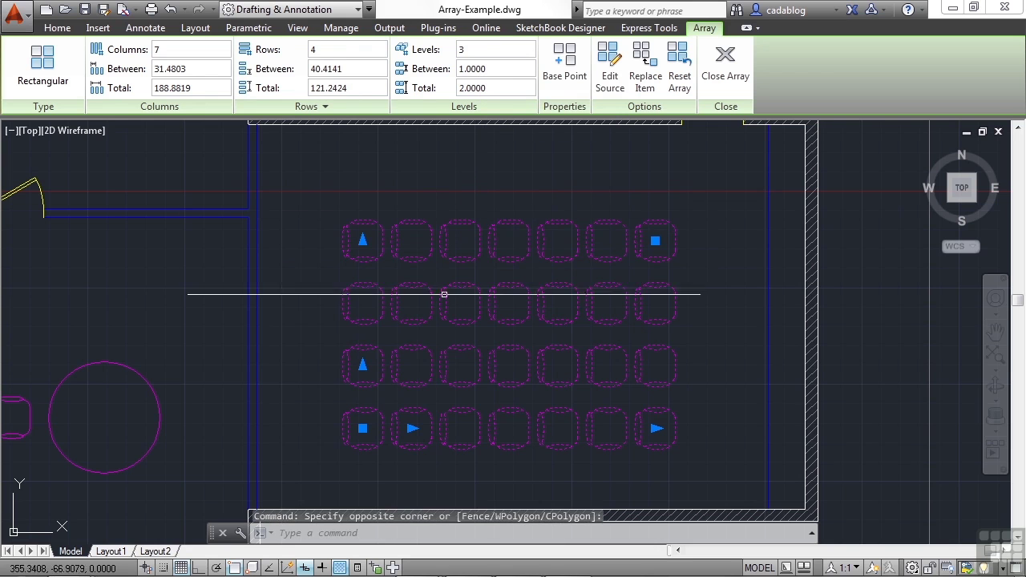
middle_click_drag(436, 361, 483, 295)
left_click(465, 346)
key("Return")
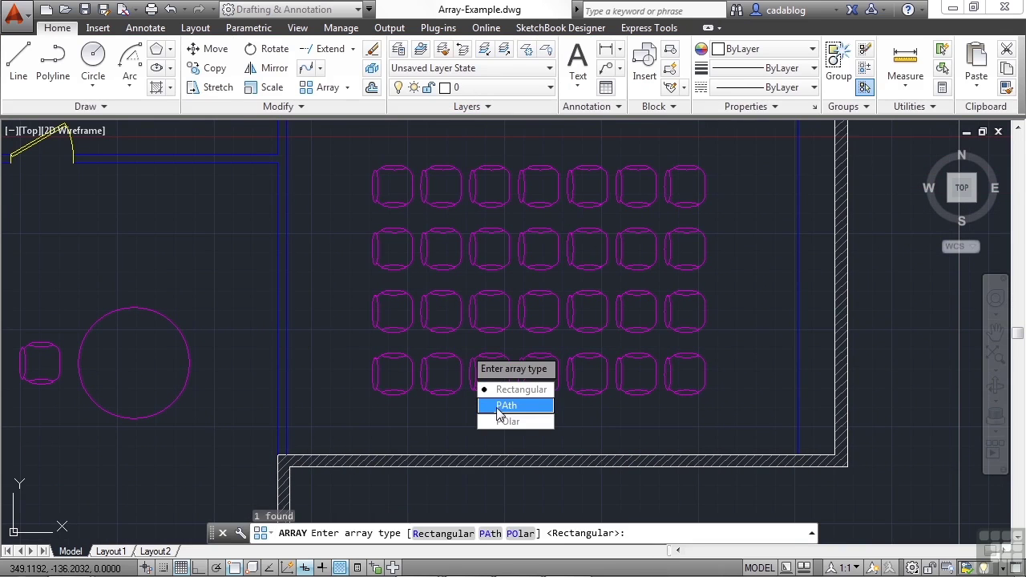
key("Escape")
mouse_move(447, 363)
middle_mouse_down("shift")
mouse_move(456, 316)
mouse_move(495, 284)
mouse_move(459, 166)
middle_mouse_up("shift")
scroll(381, 359, "up", 6)
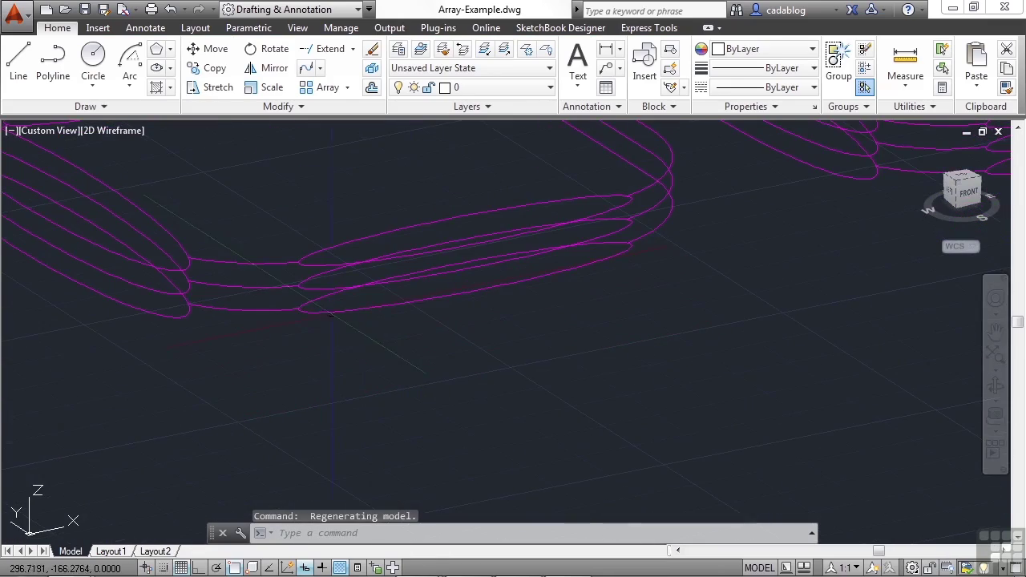
left_click(277, 289)
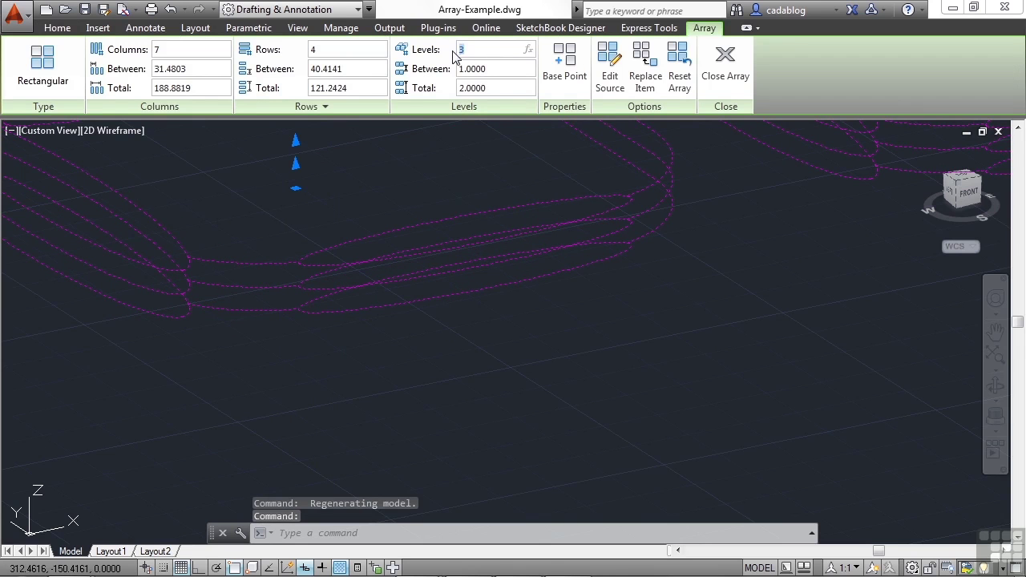
type("10")
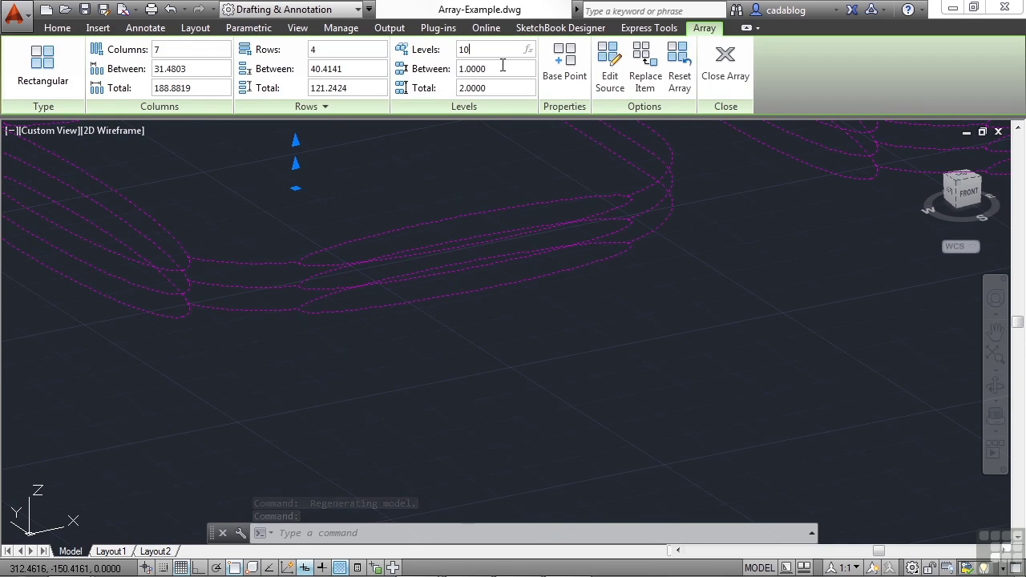
key("Tab")
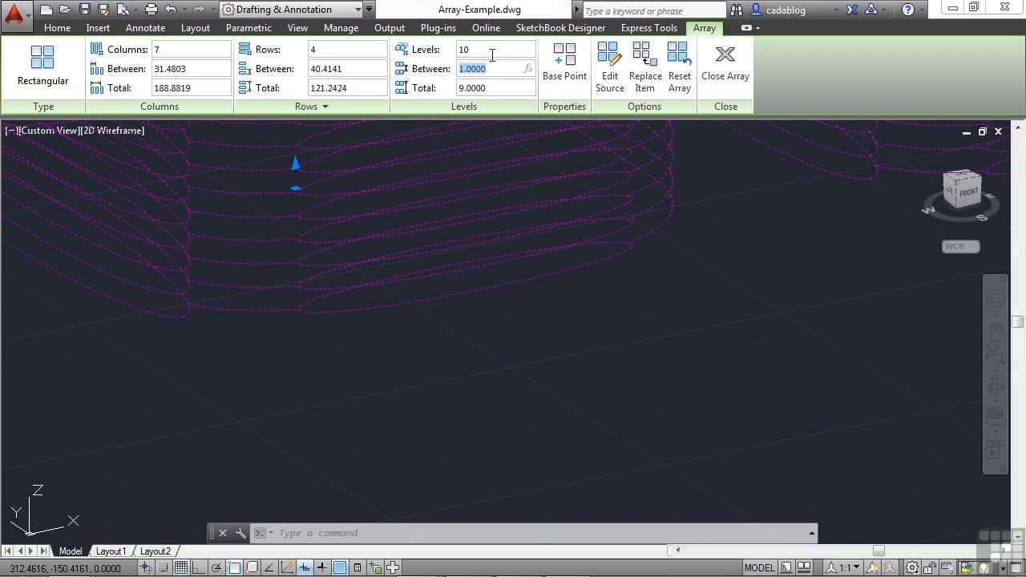
left_click(490, 51)
key("Return")
left_click(482, 176)
left_click(467, 199)
key("Return")
key("Escape")
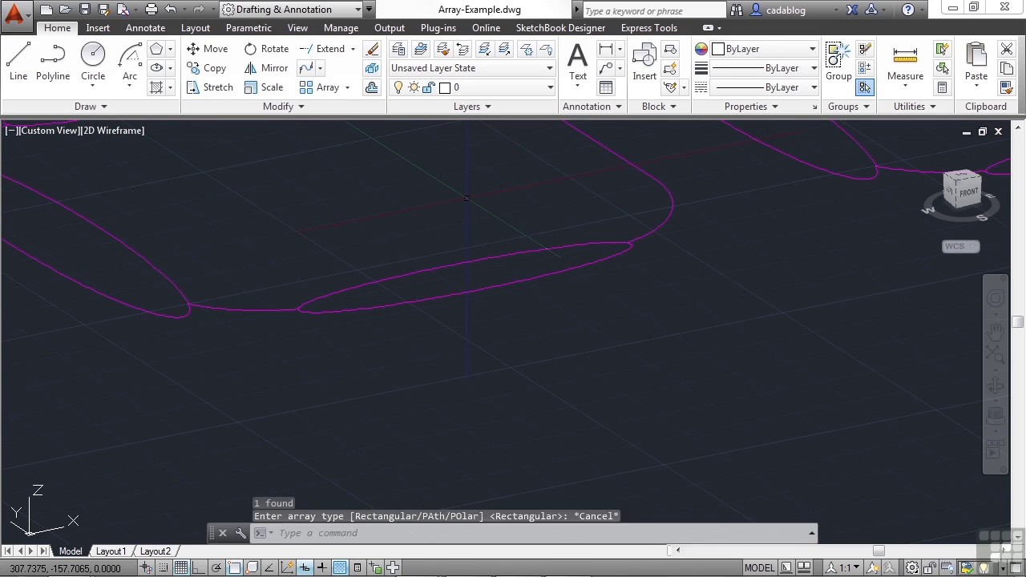
type("plan")
key("Return")
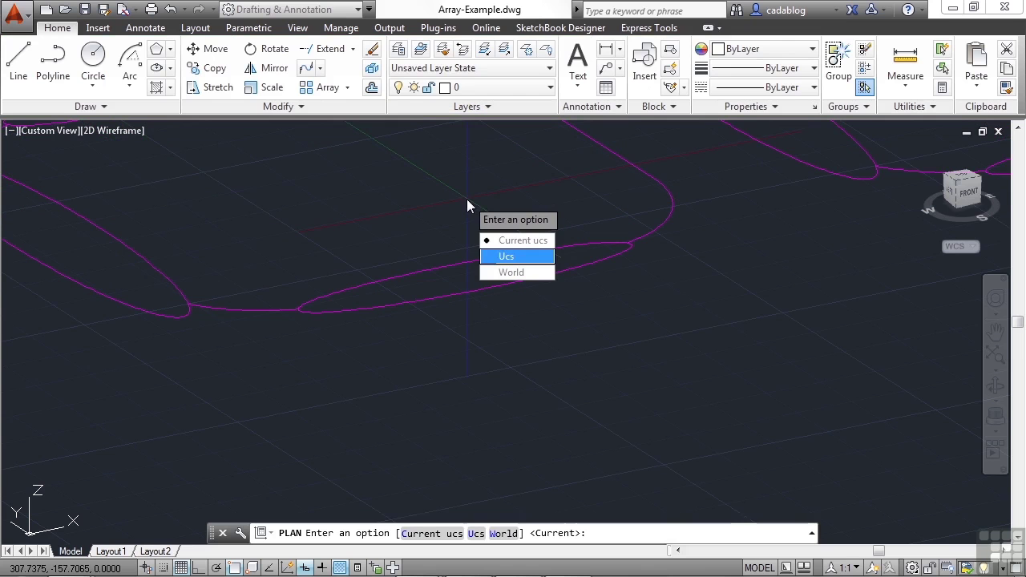
Return to the top-down plan view and select the chair array.
left_click(515, 271)
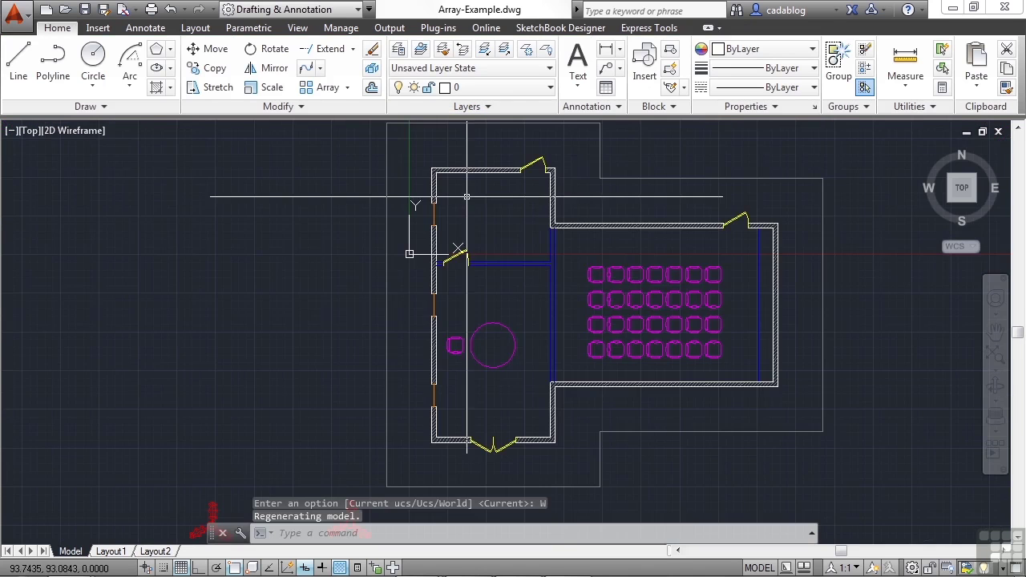
scroll(689, 333, "up", 3)
middle_click_drag(732, 296, 595, 318)
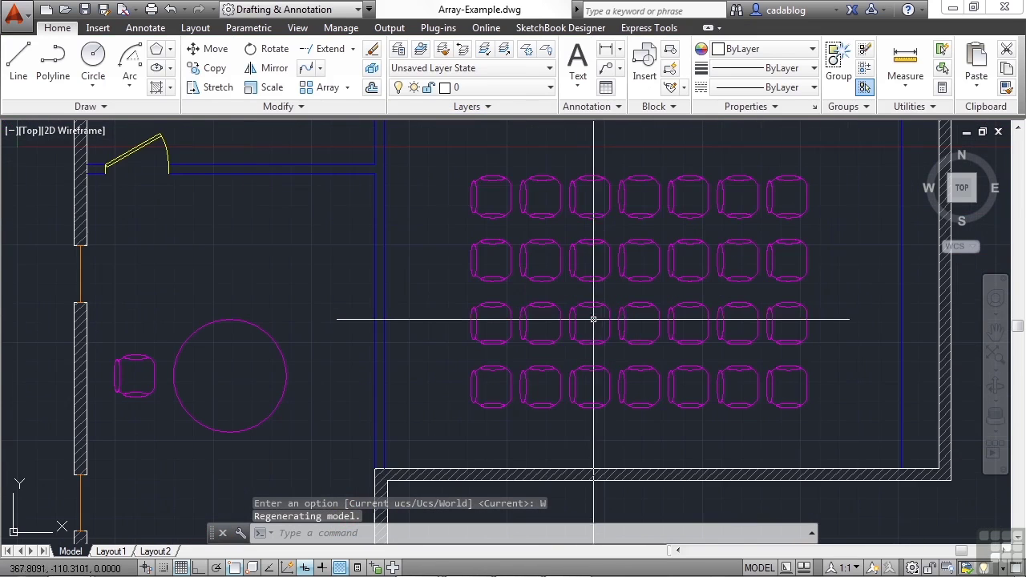
left_click(590, 306)
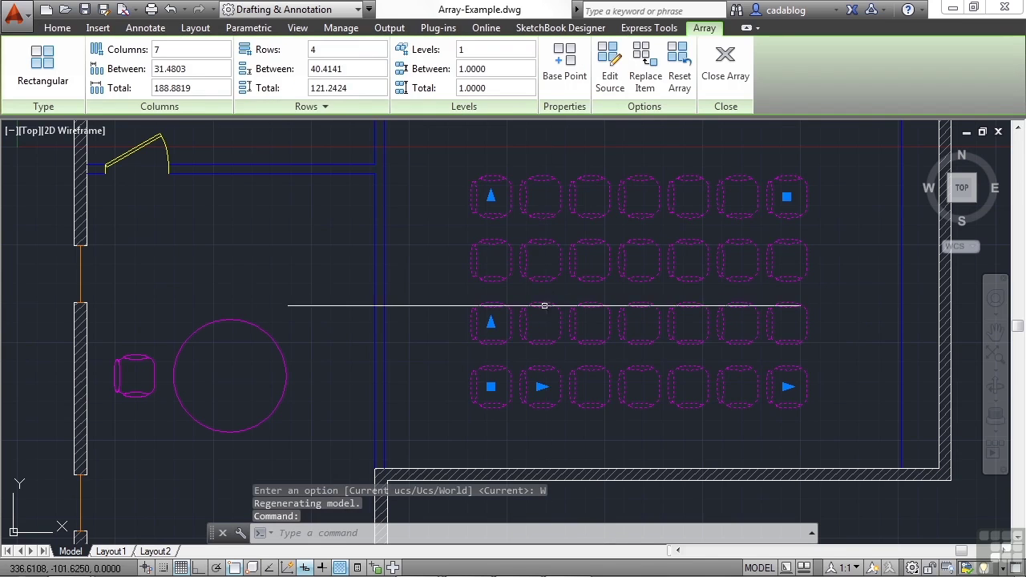
Set the array to 8 columns and 6 rows, spaced 36 apart both ways.
left_click(153, 50)
type("8")
key("Tab")
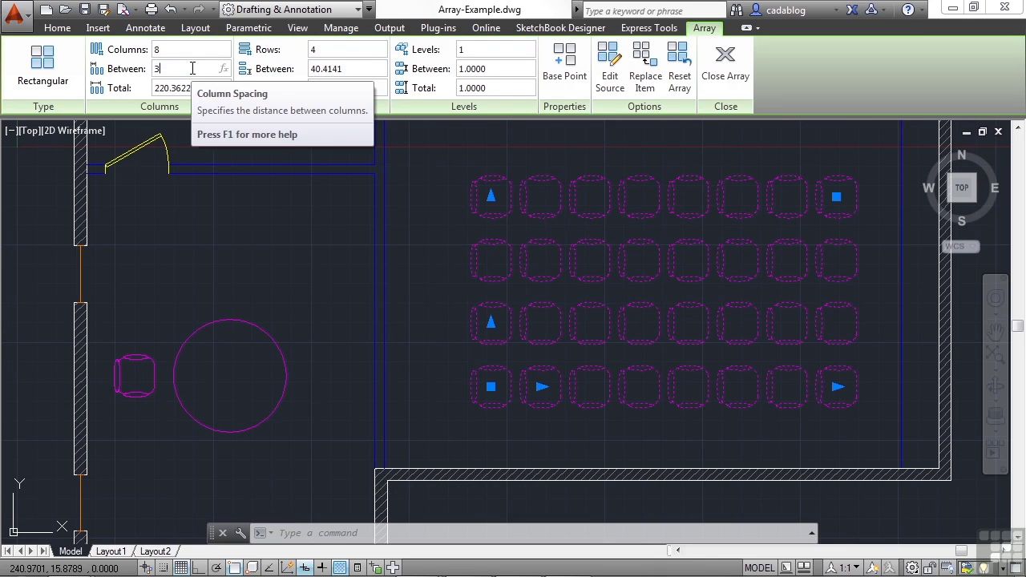
left_click(191, 52)
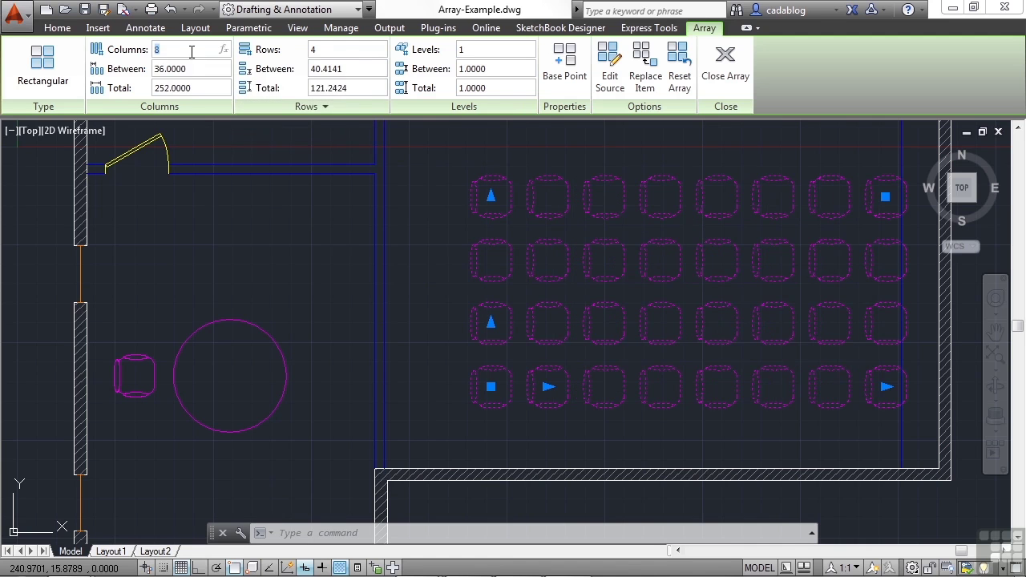
left_click(312, 48)
type("6")
left_click(313, 70)
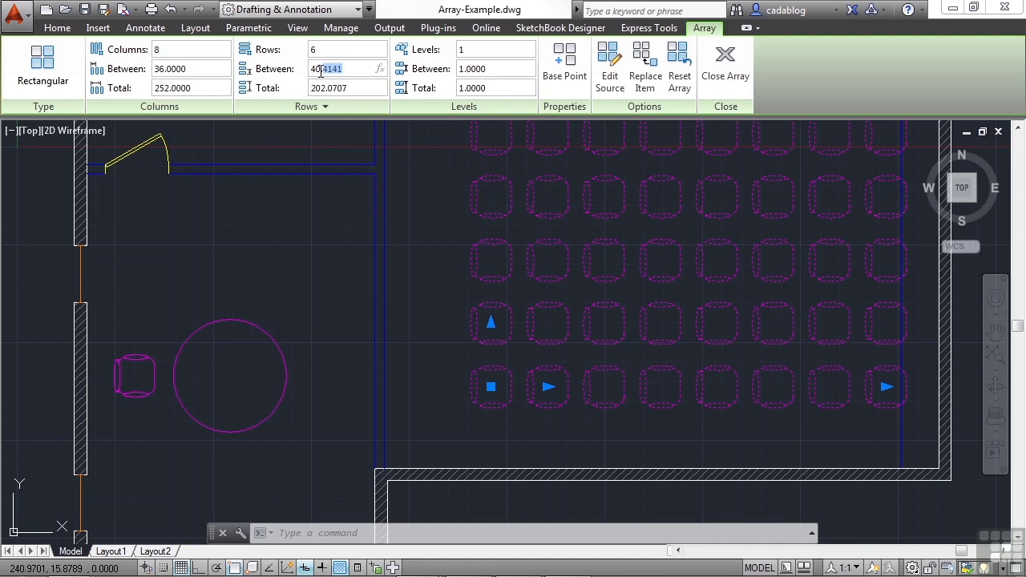
type("36")
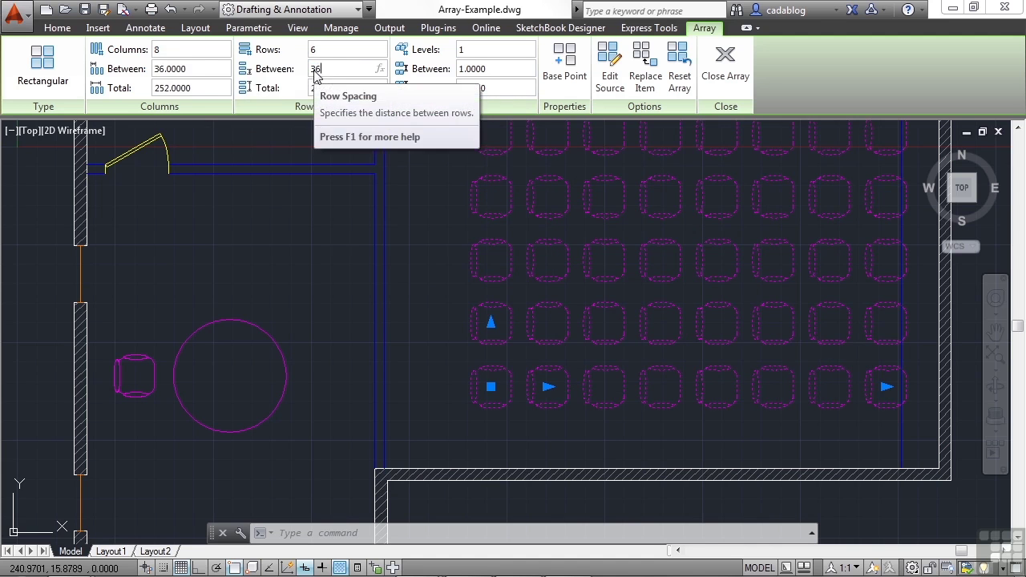
key("Return")
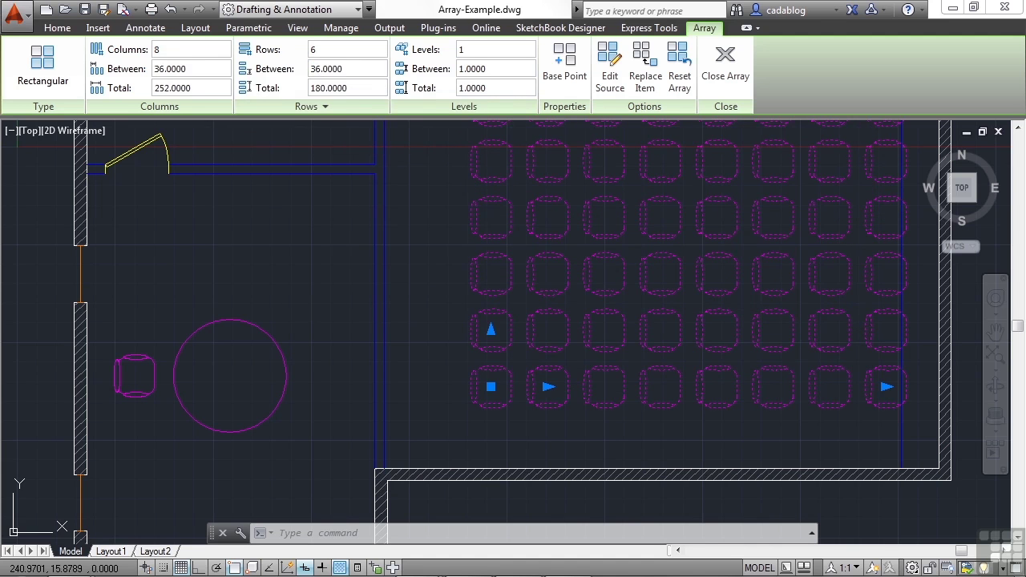
Move the whole chair array from its base grip down and left within the conference room.
left_click(424, 270)
scroll(435, 293, "down", 3)
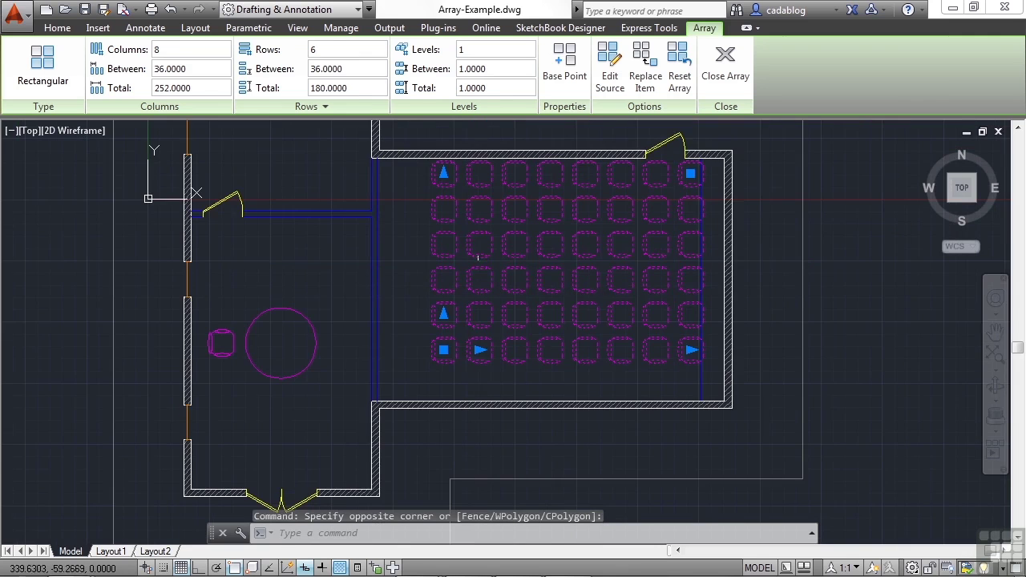
scroll(492, 248, "up", 3)
scroll(494, 256, "down", 3)
scroll(486, 257, "up", 2)
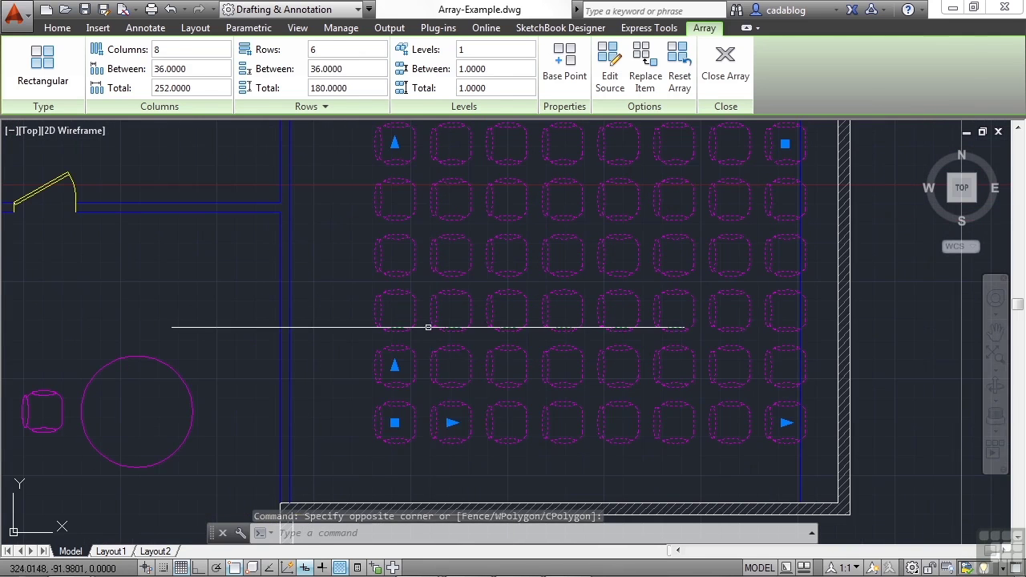
mouse_move(395, 424)
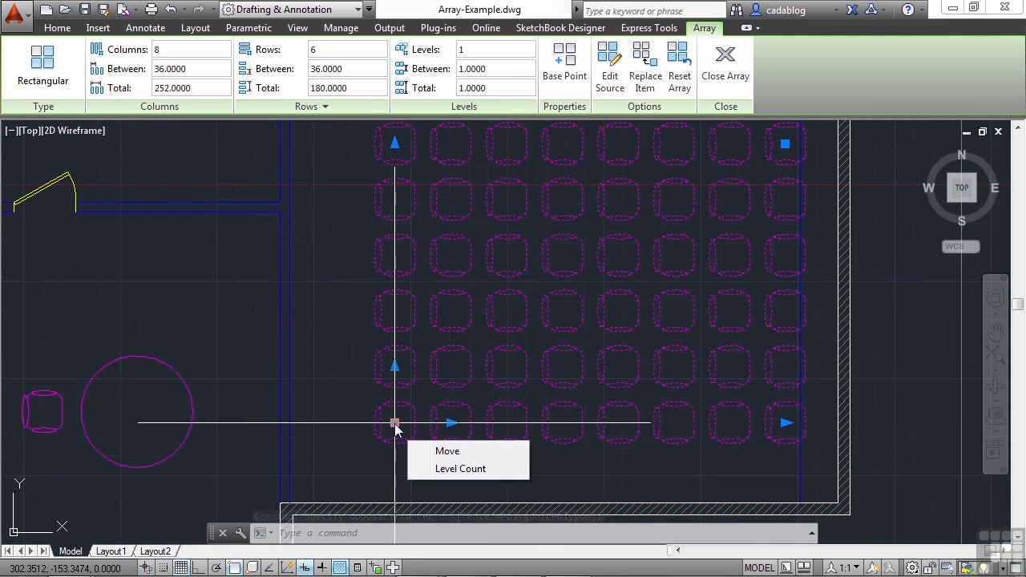
left_click(447, 452)
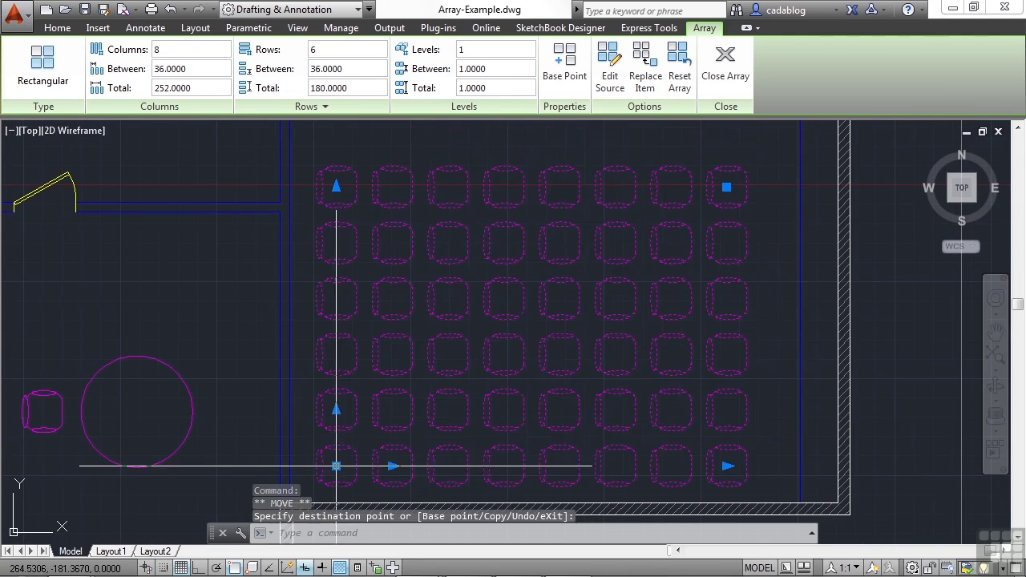
scroll(353, 457, "down", 2)
scroll(376, 449, "up", 2)
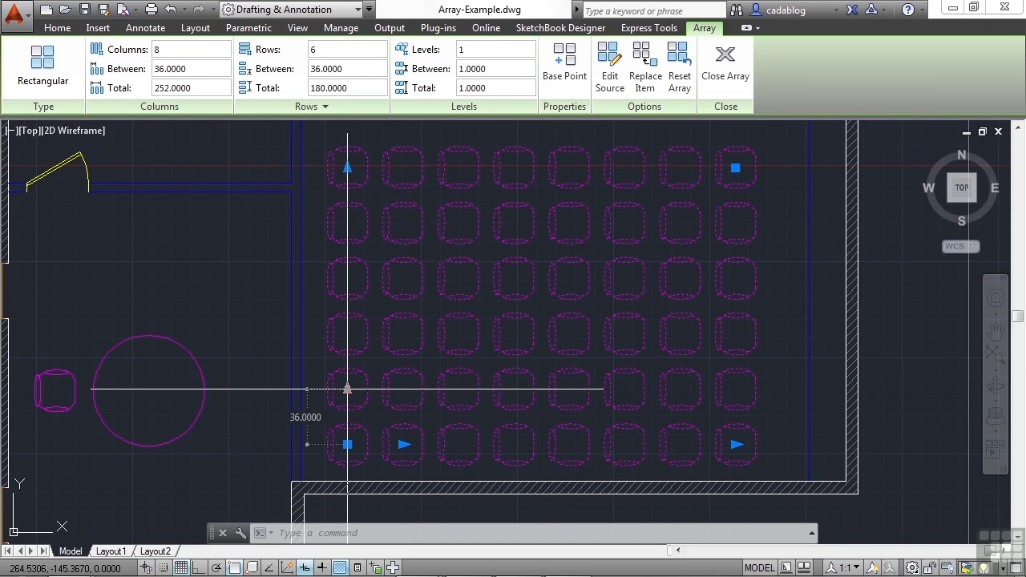
mouse_move(347, 169)
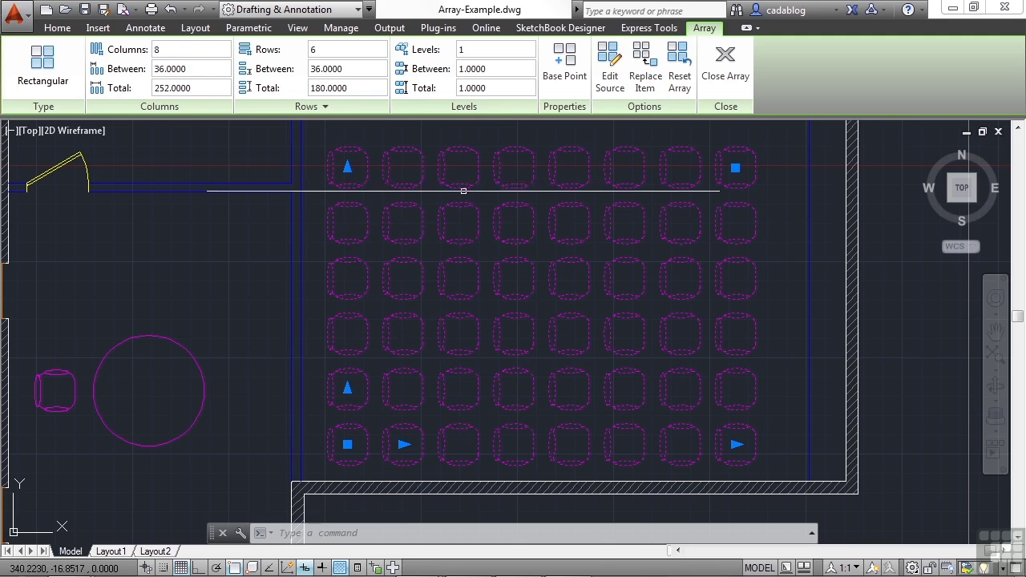
mouse_move(736, 445)
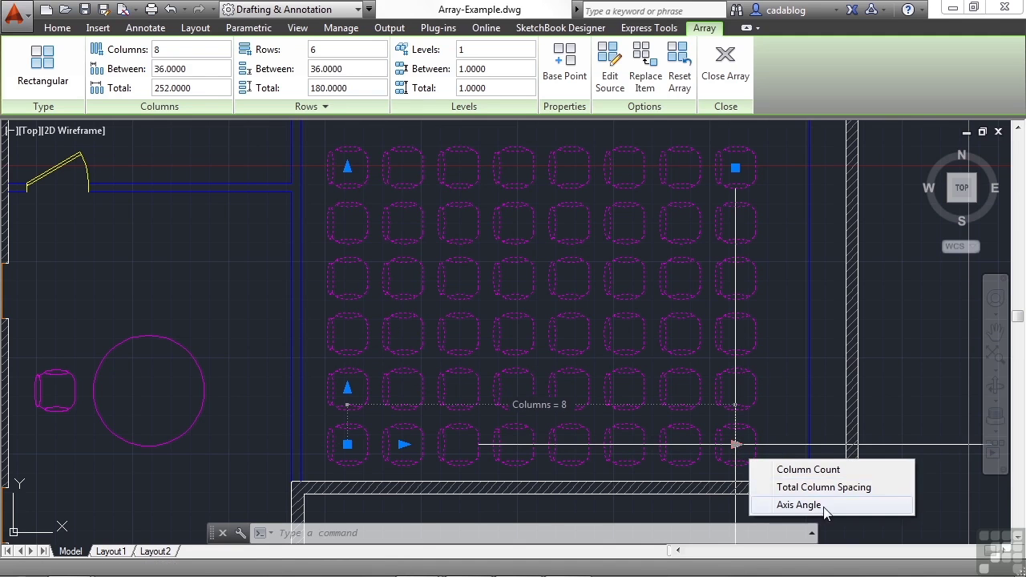
Change the column axis angle so the chair rows slant upward to the right, then deselect.
left_click(802, 505)
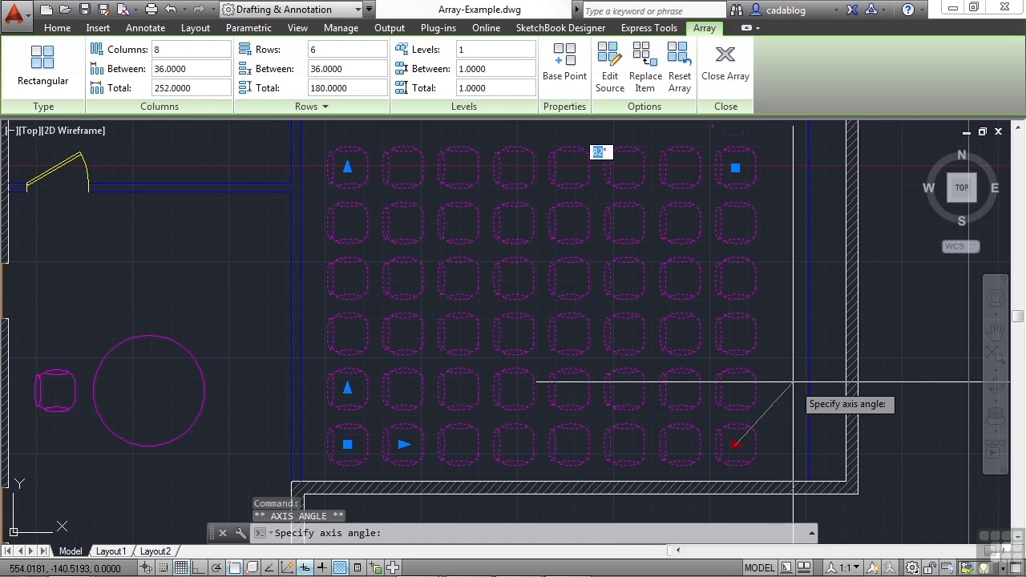
scroll(733, 401, "down", 3)
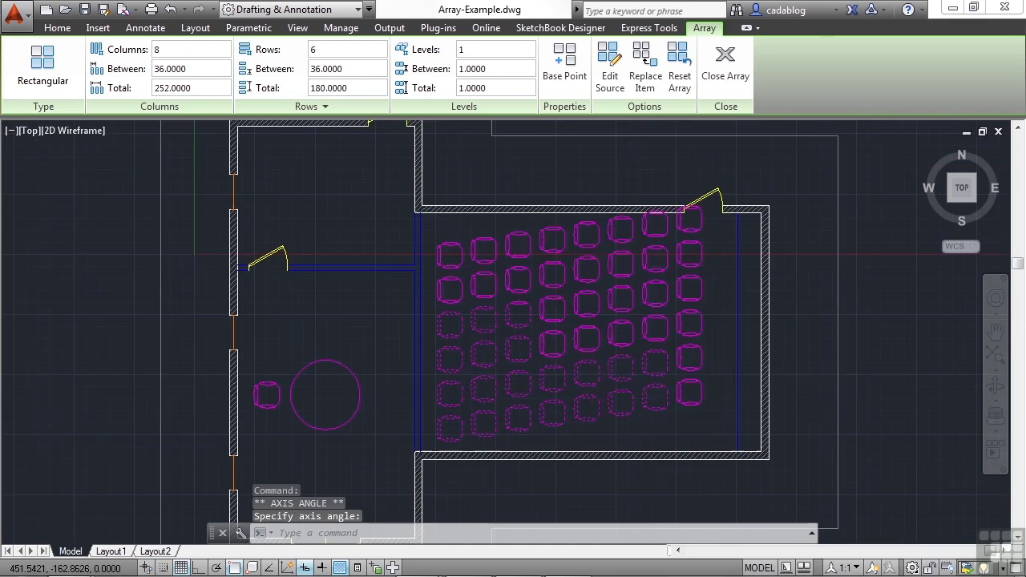
key("Escape")
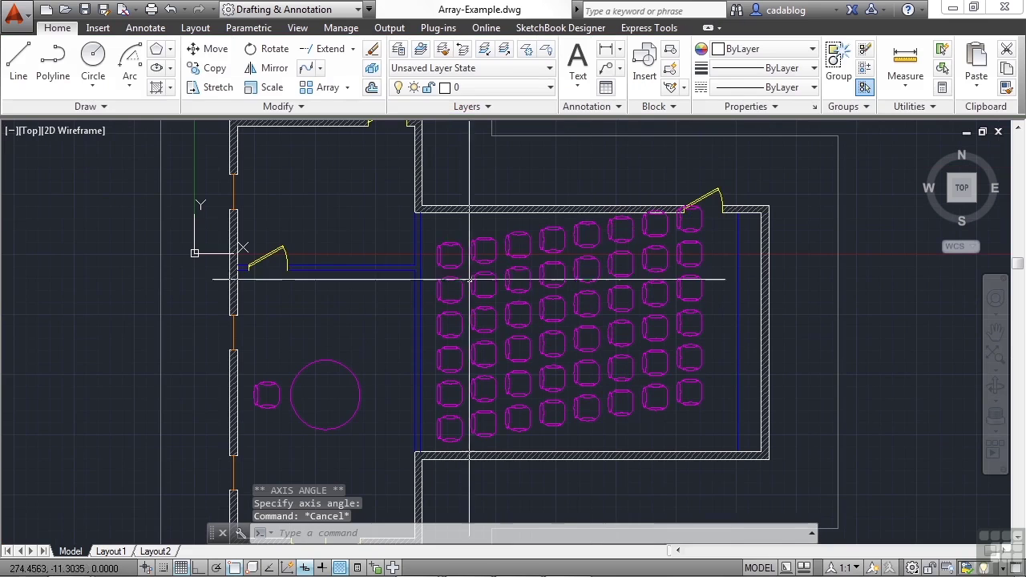